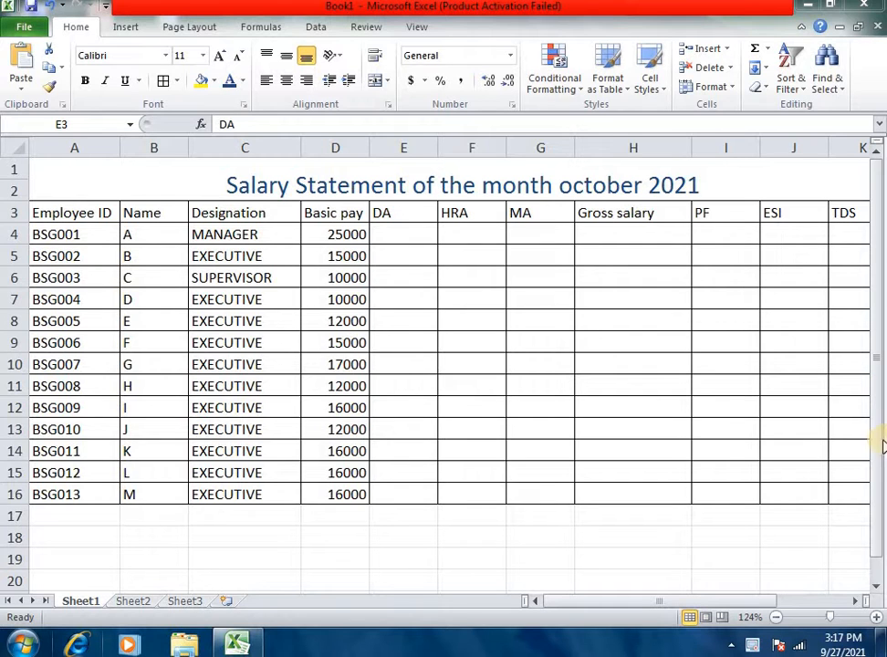
# Review the employee IDs, names, designations and basic pay entries in the salary table
pyautogui.click(247, 278)
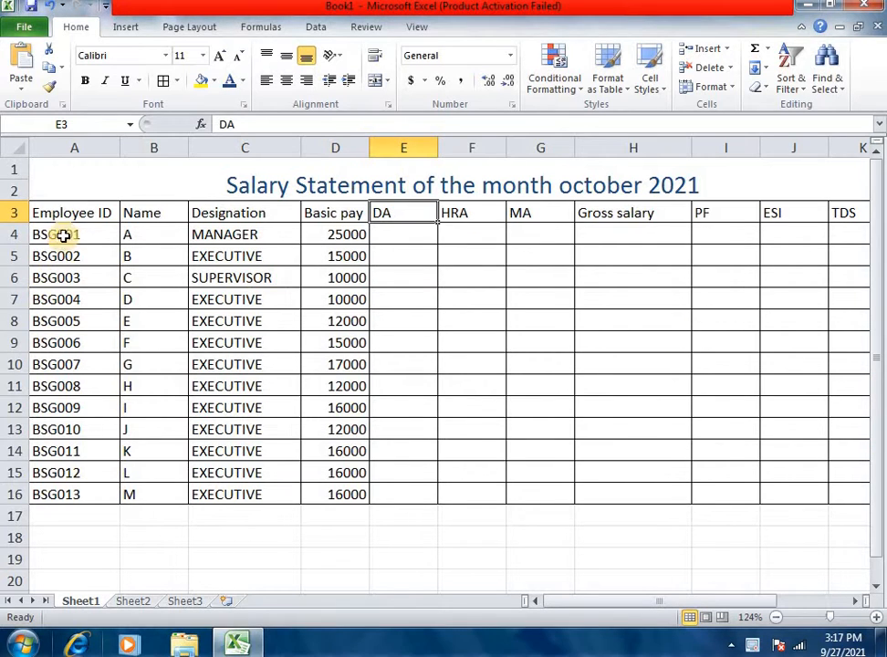
pyautogui.moveTo(63, 235); pyautogui.dragTo(110, 343)
pyautogui.click(135, 342)
pyautogui.moveTo(153, 235); pyautogui.dragTo(154, 362)
pyautogui.click(271, 240)
pyautogui.moveTo(274, 343); pyautogui.dragTo(274, 387)
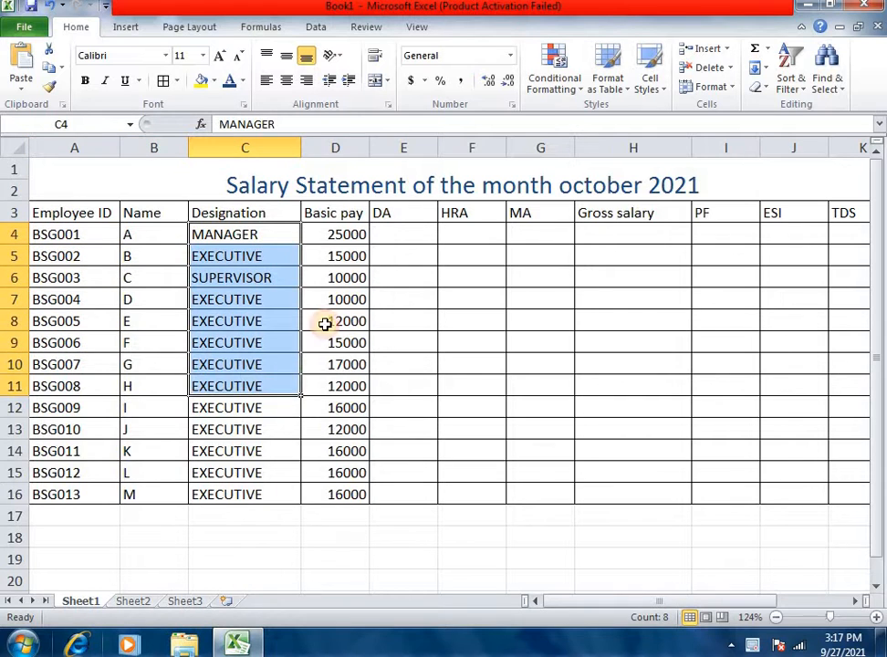
pyautogui.moveTo(326, 238); pyautogui.dragTo(335, 387)
pyautogui.click(334, 386)
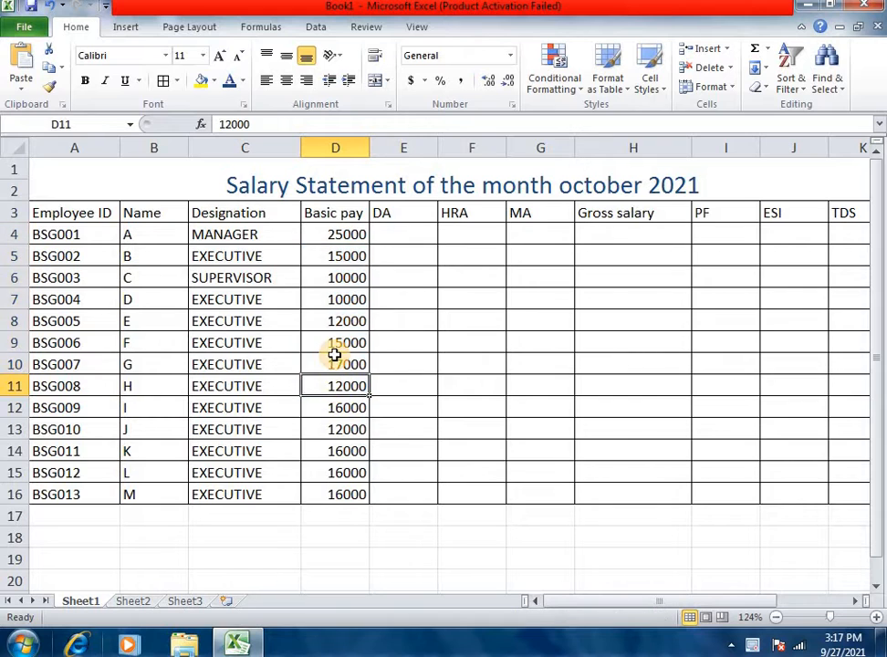
pyautogui.click(335, 358)
pyautogui.click(324, 317)
pyautogui.click(325, 272)
pyautogui.click(333, 235)
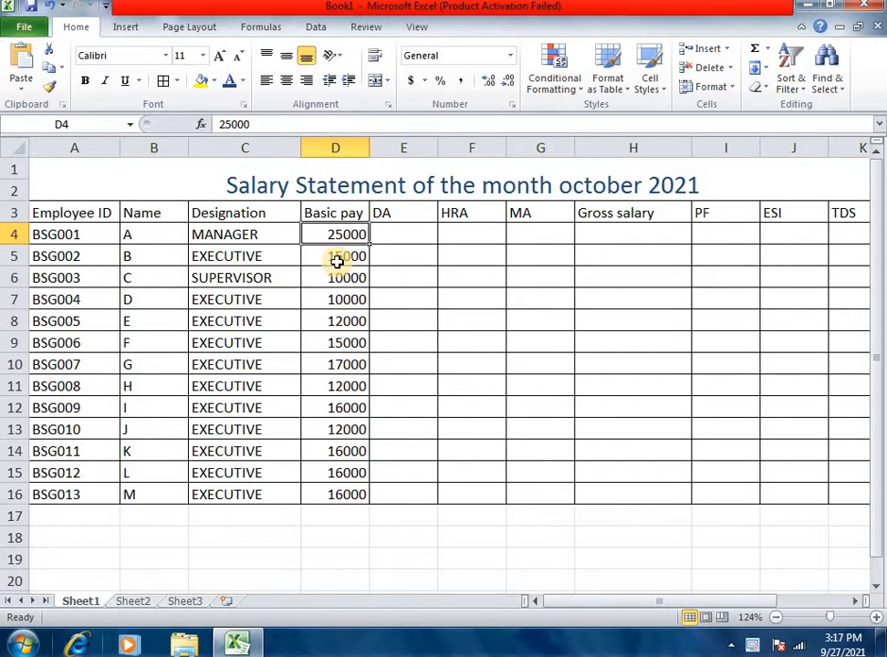
pyautogui.click(337, 256)
pyautogui.click(337, 364)
pyautogui.click(335, 428)
pyautogui.click(340, 471)
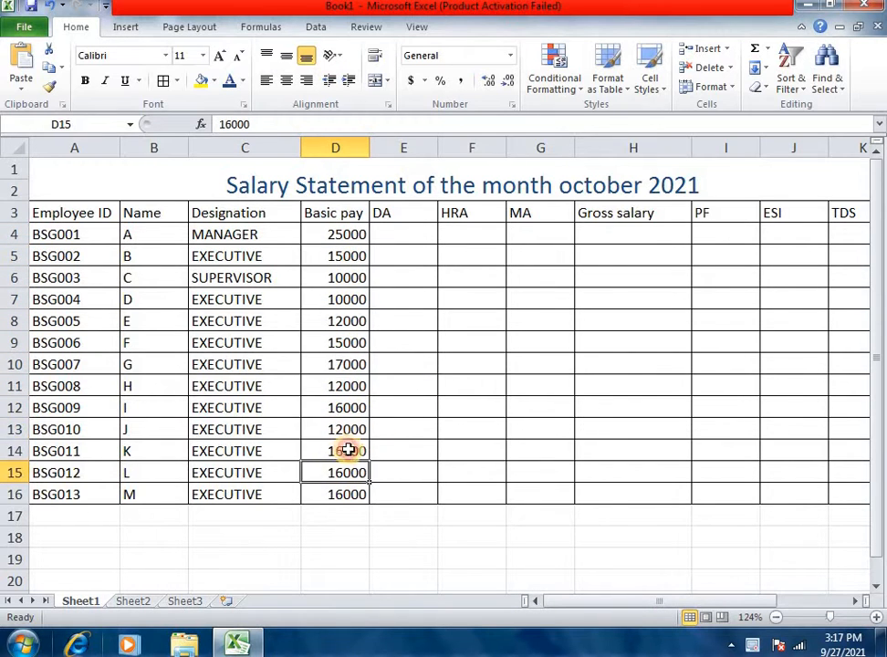
pyautogui.moveTo(333, 257); pyautogui.dragTo(326, 452)
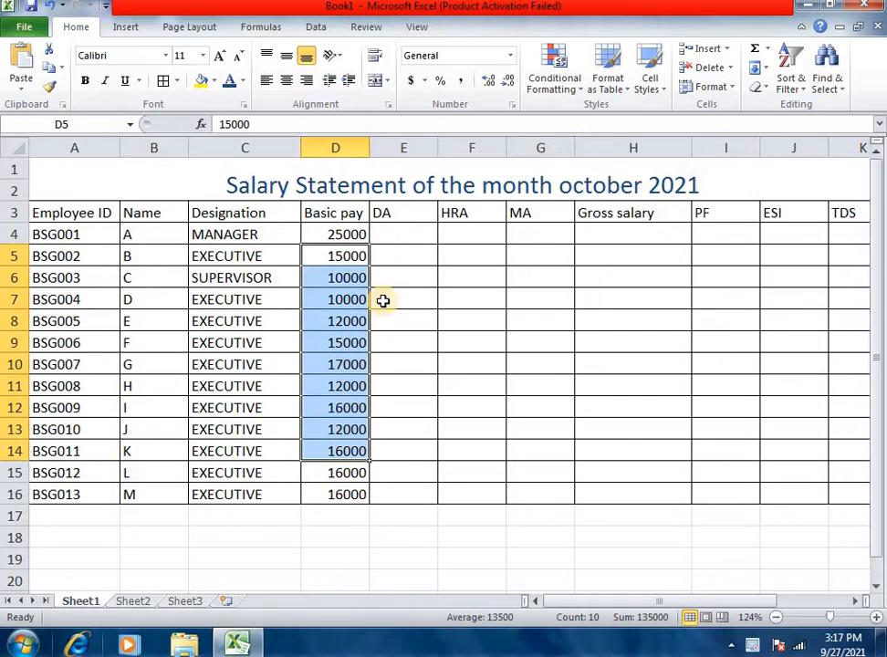
# Calculate the first employee's DA in E4 as 10% of basic pay with =D4*10%, dismissing the Windows color scheme prompt
pyautogui.click(412, 235)
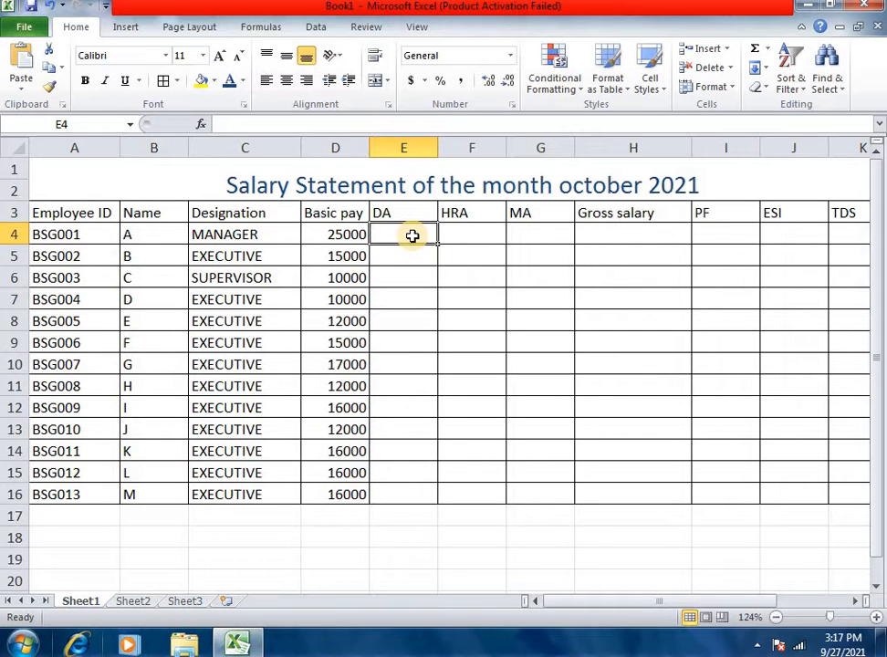
pyautogui.write('=')
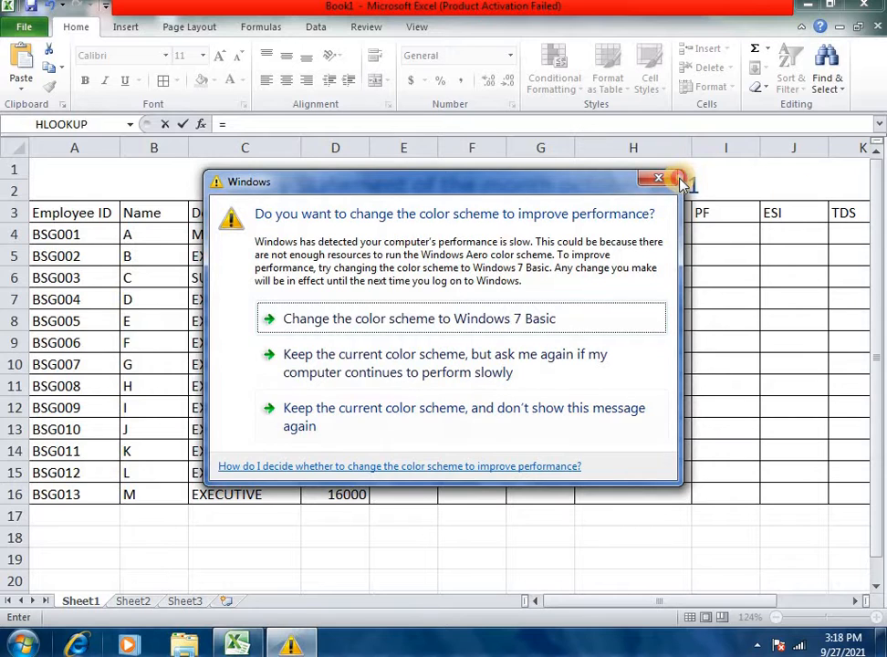
pyautogui.click(660, 181)
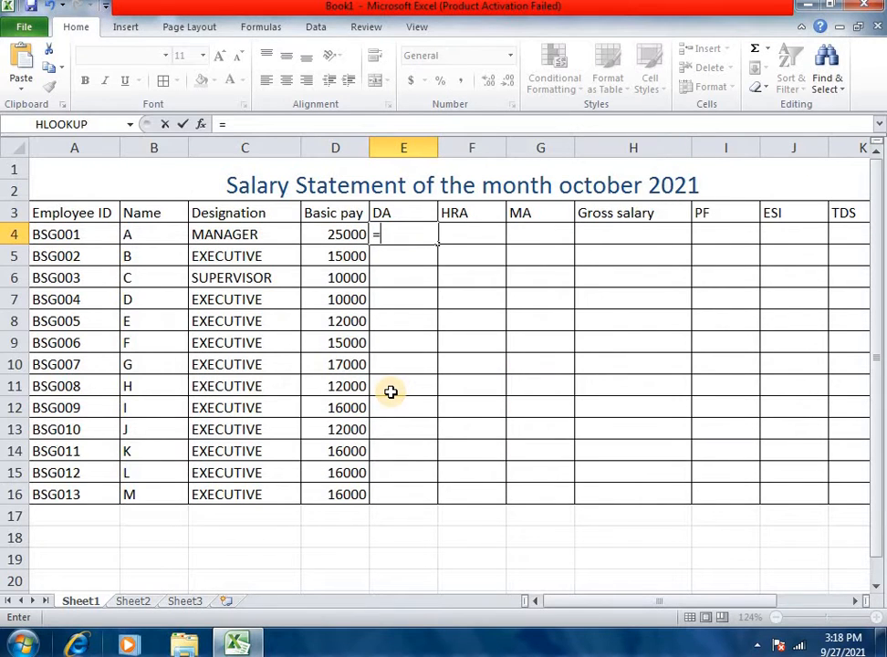
pyautogui.press('Left')
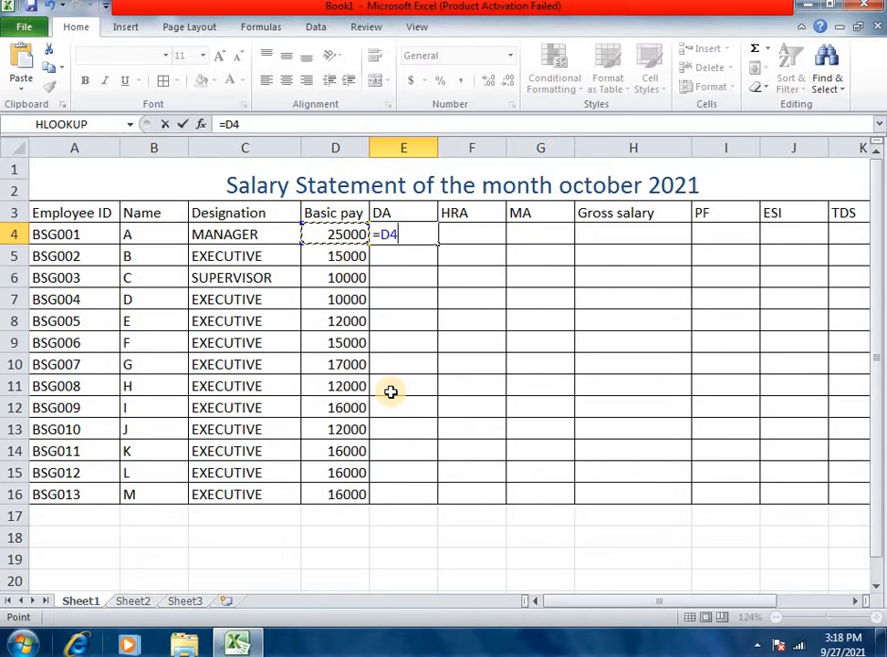
pyautogui.write('*10')
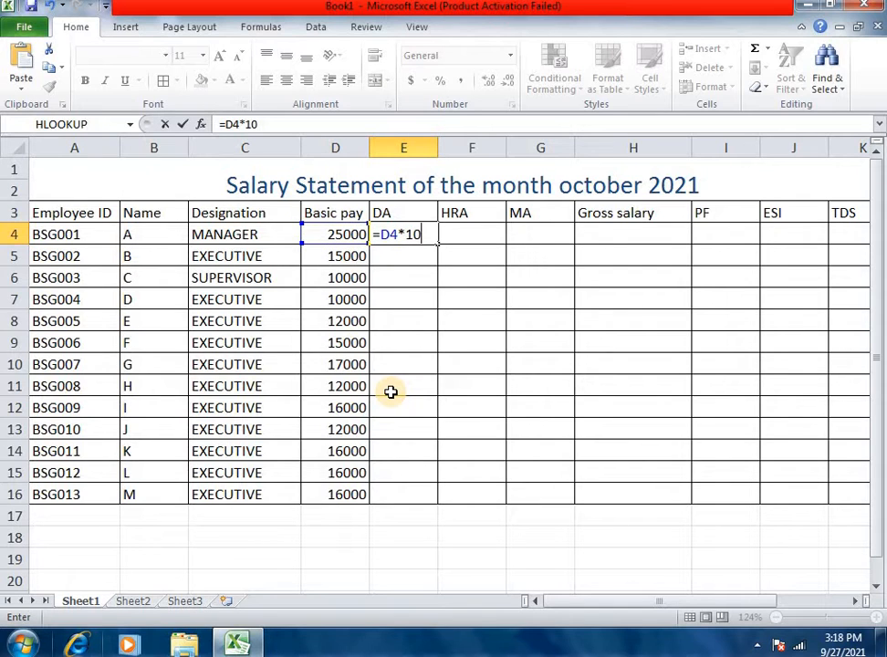
pyautogui.write('%')
pyautogui.press('Return')
pyautogui.press('Up')
pyautogui.write('0')
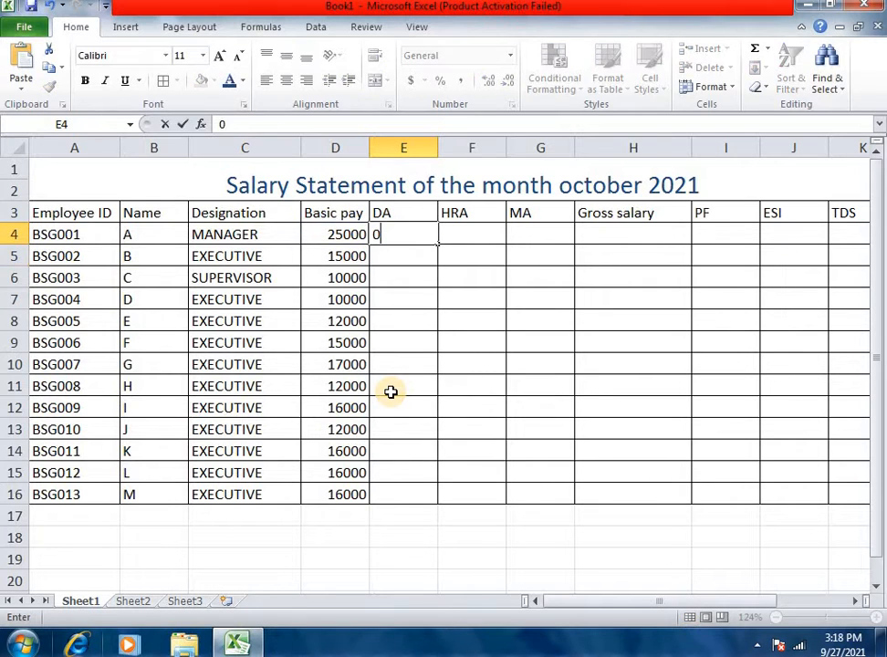
pyautogui.hotkey('ctrl', 'z')
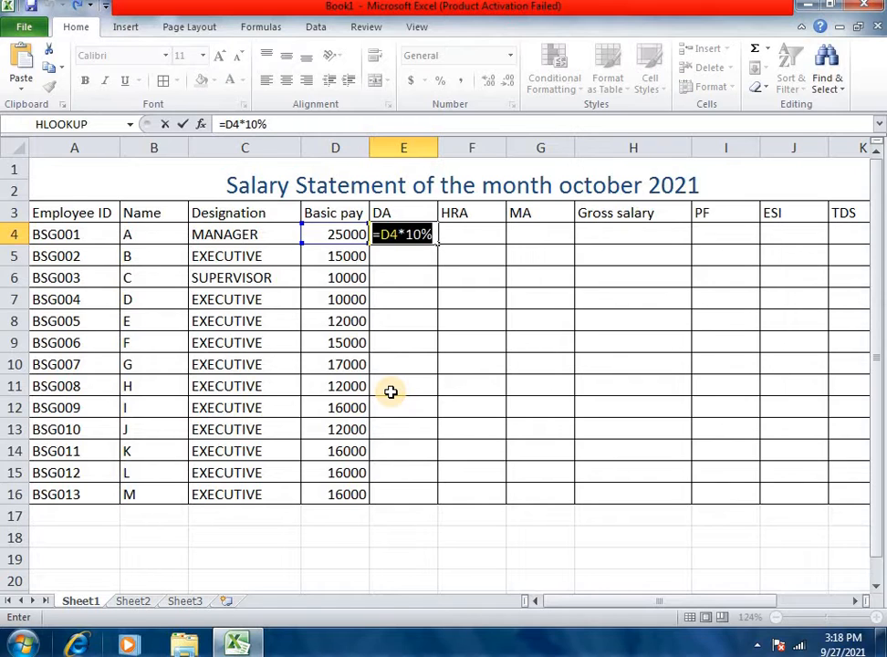
pyautogui.press('Return')
# Calculate the first employee's HRA in F4 as 15% of basic pay with =D4*15%
pyautogui.press('Up')
pyautogui.press('Right')
pyautogui.press('Up')
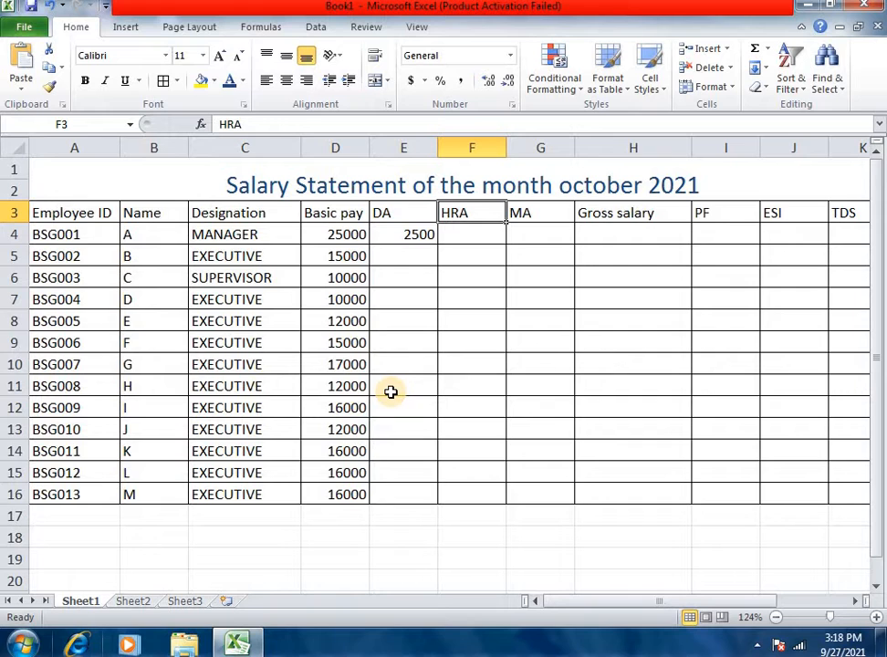
pyautogui.press('Down')
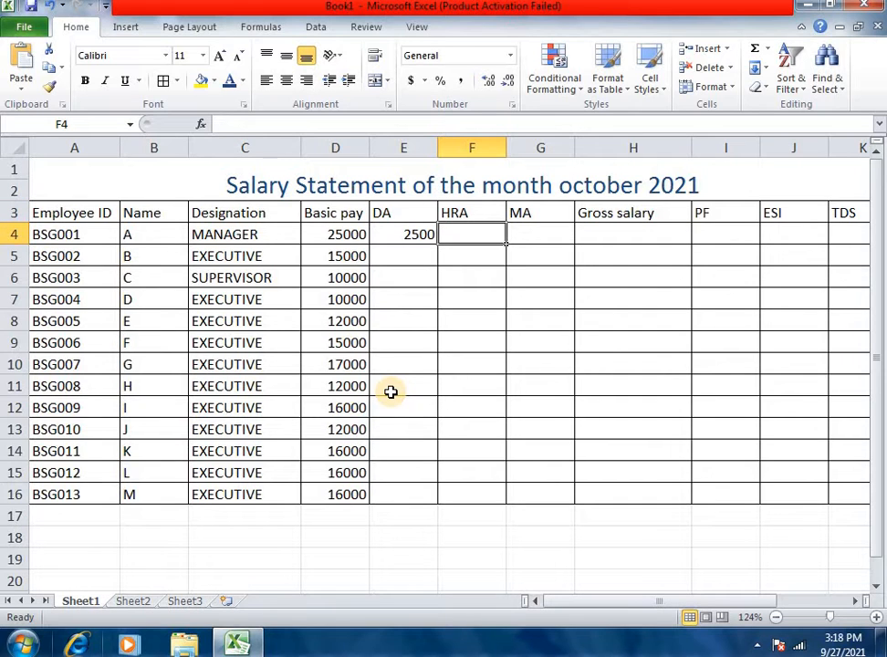
pyautogui.write('=')
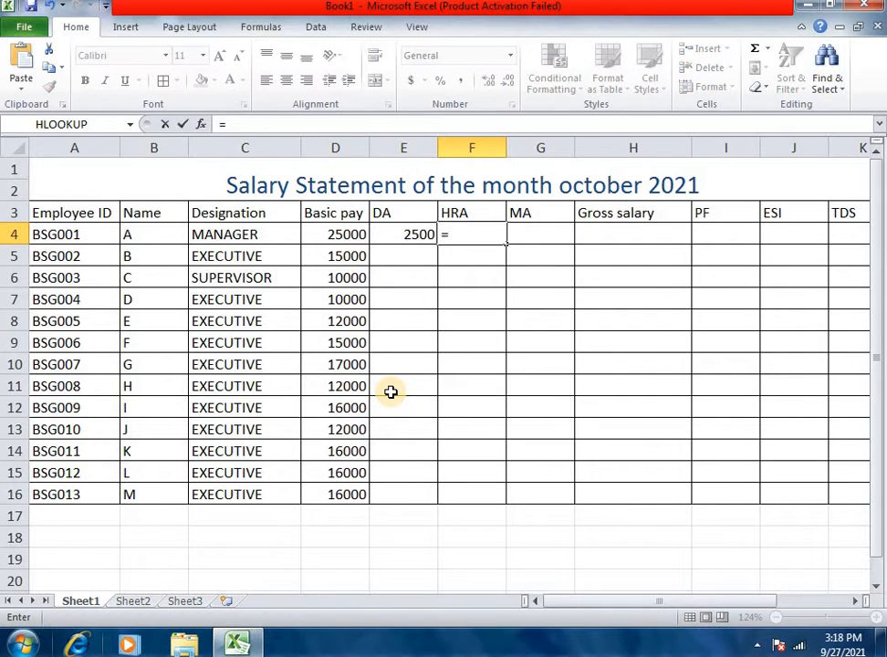
pyautogui.press('Left')
pyautogui.press('Left')
pyautogui.write('*15%')
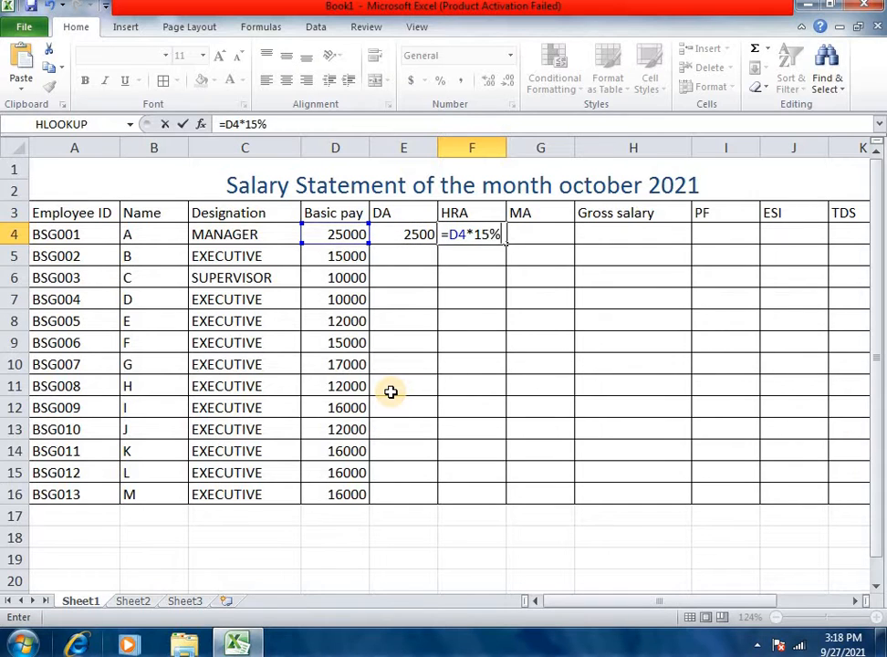
pyautogui.press('Return')
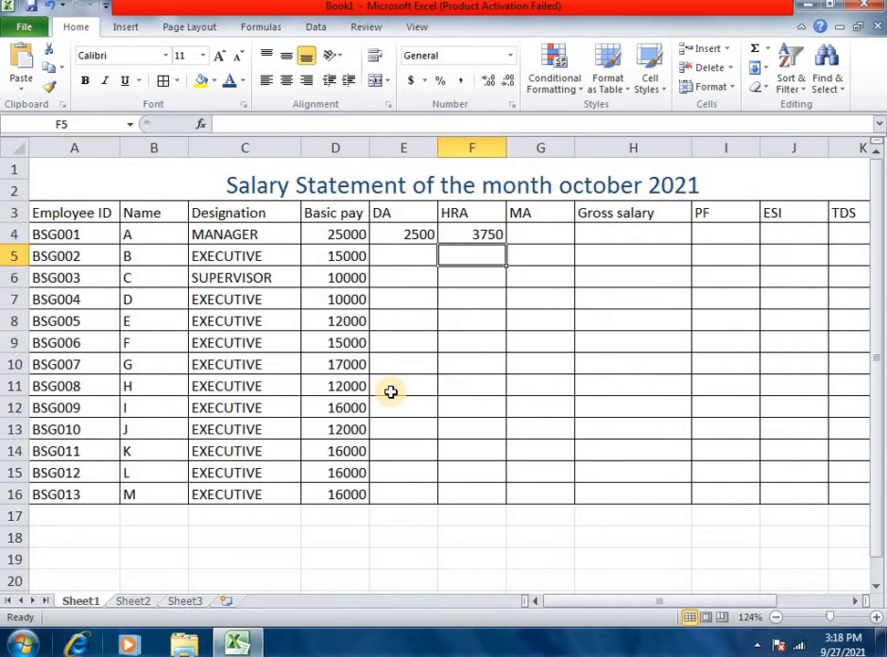
# Calculate the first employee's MA in G4 as 5% of basic pay with =D4*5%
pyautogui.press('Up')
pyautogui.press('Right')
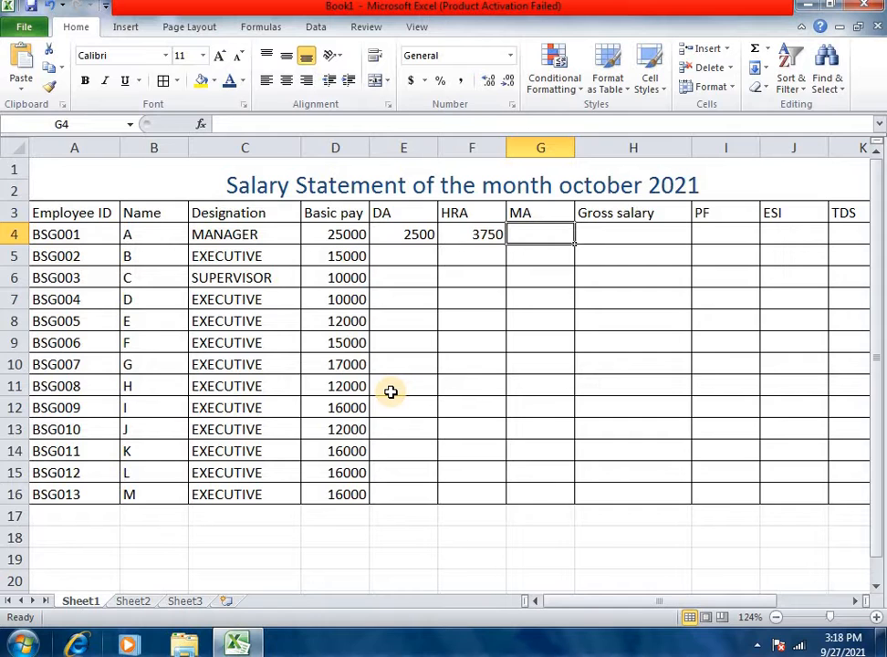
pyautogui.write('=')
pyautogui.press('Left')
pyautogui.press('Left')
pyautogui.press('Left')
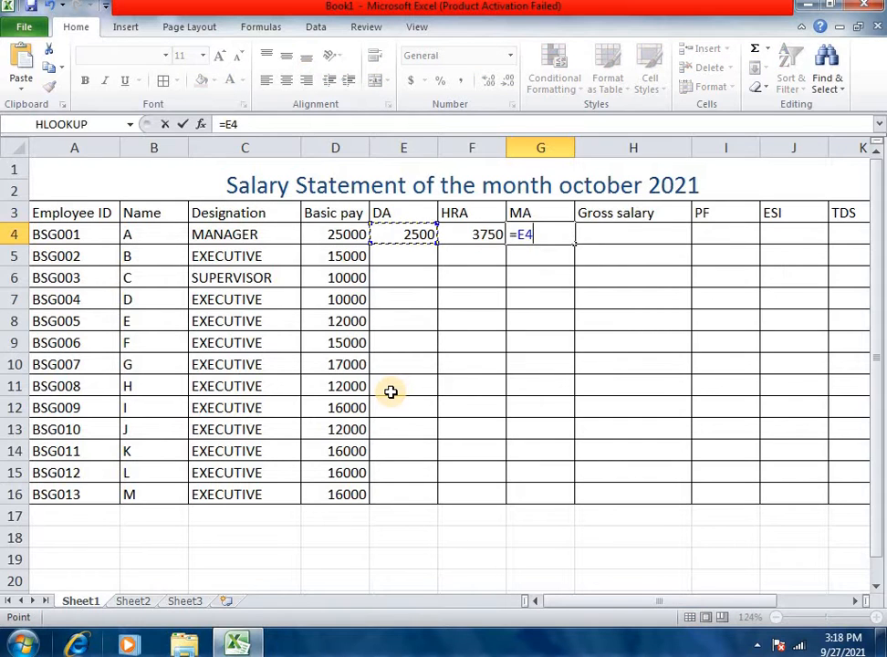
pyautogui.write('*5')
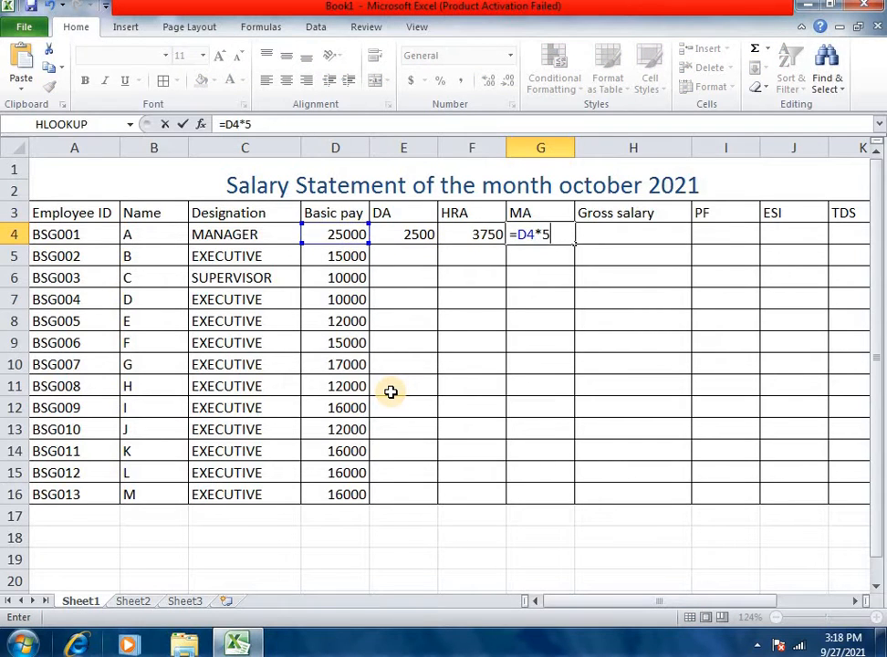
pyautogui.write('%')
pyautogui.press('Return')
# Dismiss the Windows color scheme prompt and insert a blank sheet column between MA and Gross salary
pyautogui.press('Right')
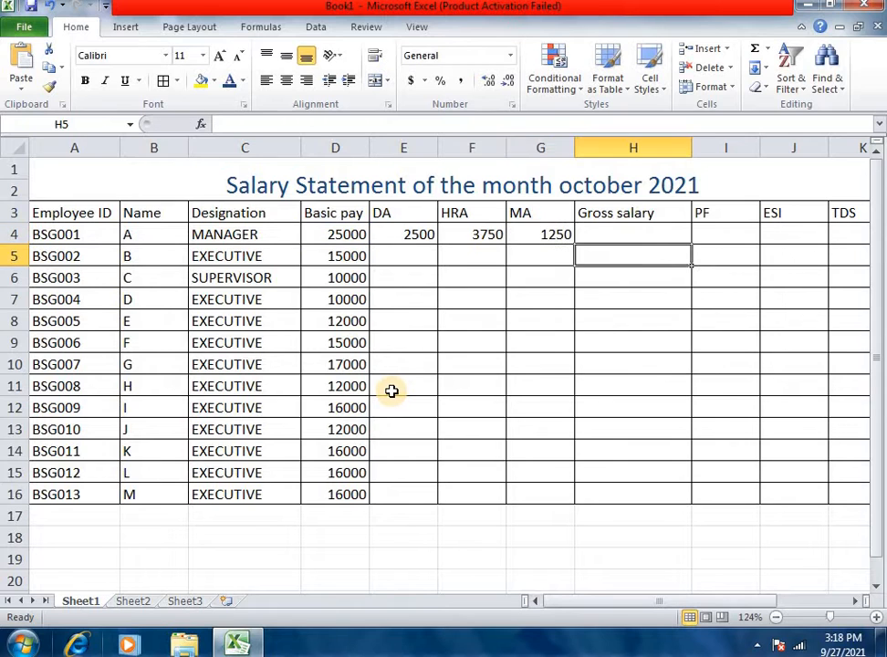
pyautogui.press('Up')
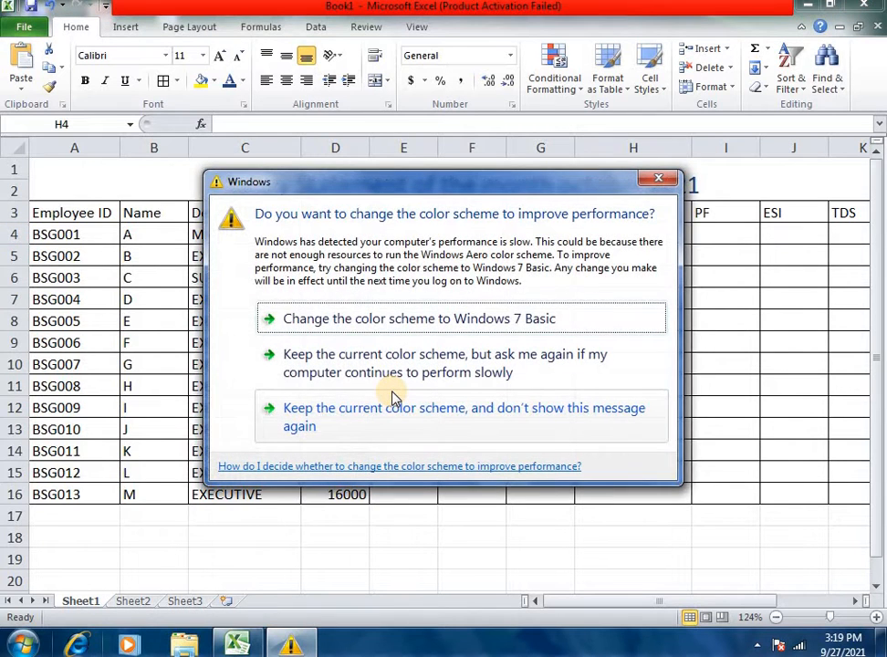
pyautogui.click(660, 178)
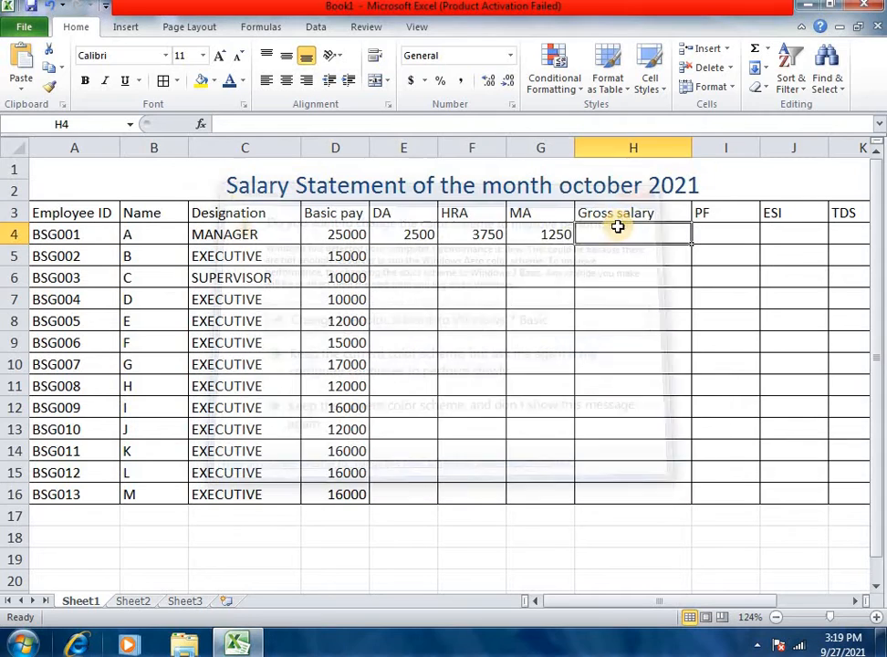
pyautogui.moveTo(621, 219); pyautogui.dragTo(855, 217)
pyautogui.click(649, 237)
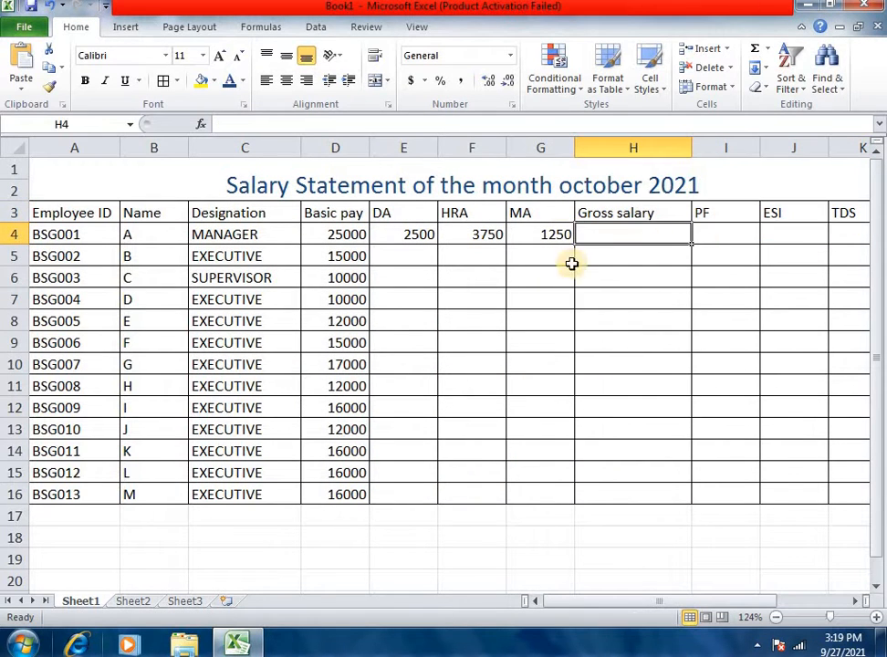
pyautogui.click(720, 48)
pyautogui.click(754, 113)
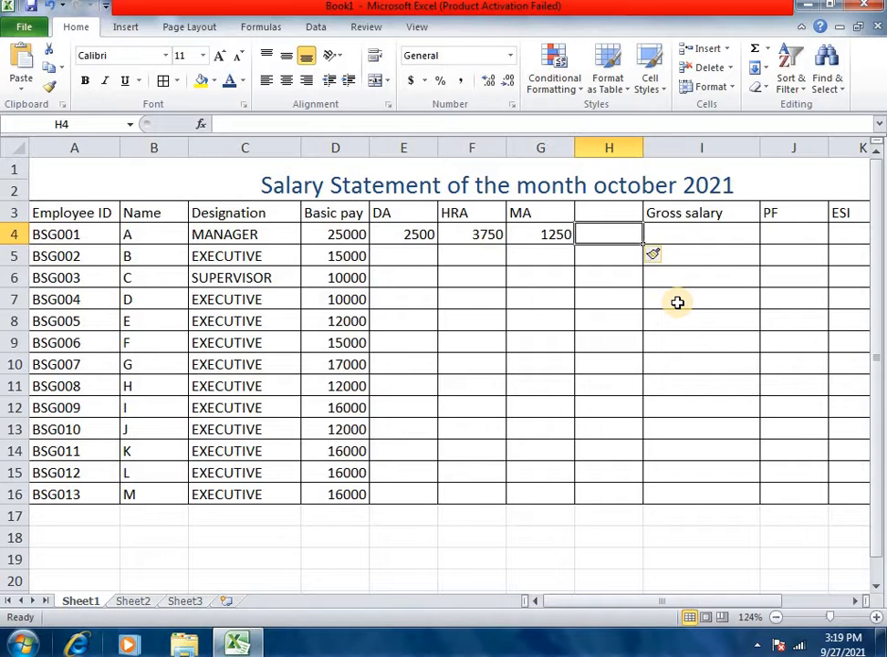
pyautogui.hotkey('ctrl', 'shift', '+')
pyautogui.press('Down')
pyautogui.press('Down')
pyautogui.press('Down')
pyautogui.press('Down')
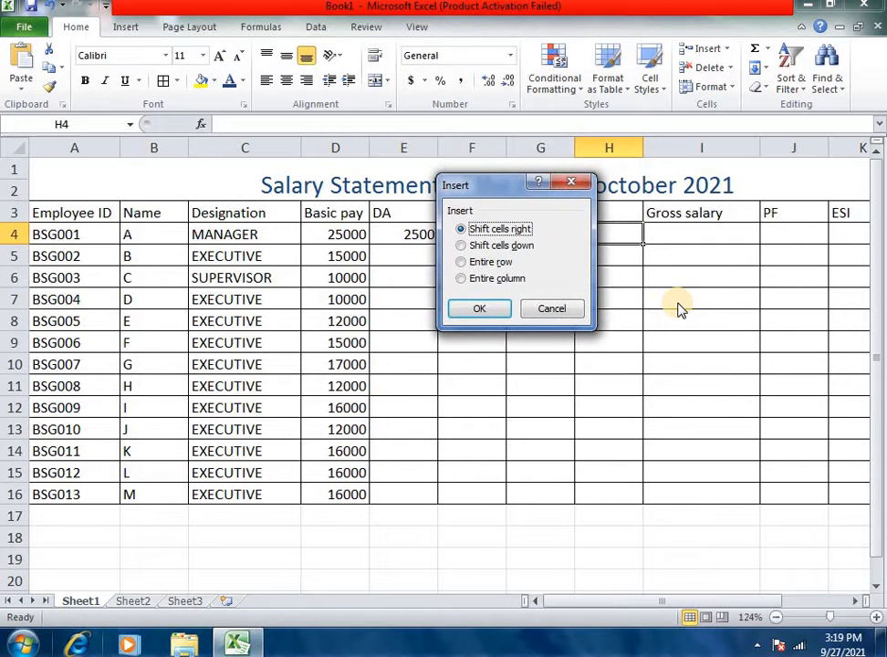
pyautogui.press('Down')
pyautogui.press('Down')
pyautogui.press('Return')
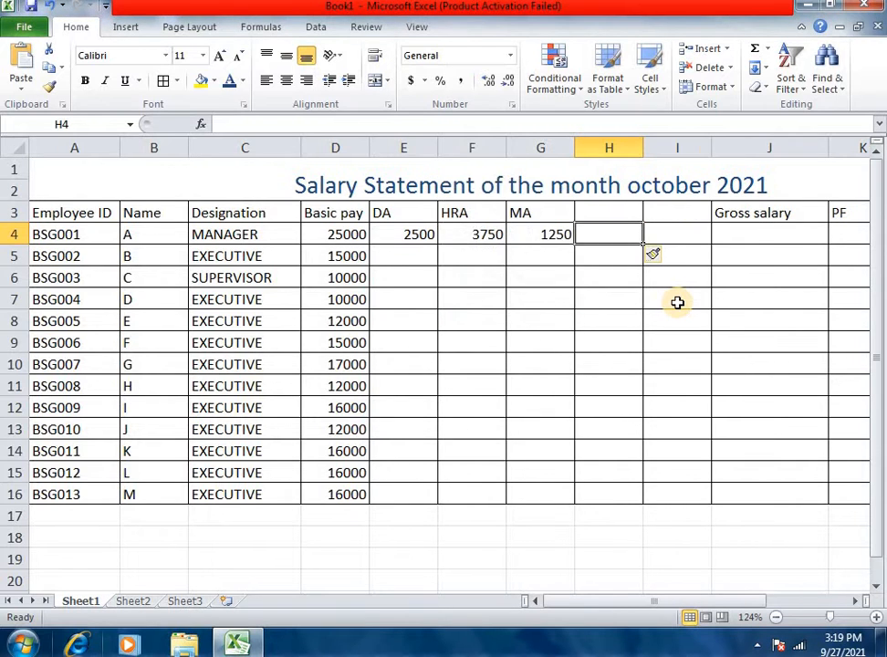
pyautogui.hotkey('ctrl', '-')
pyautogui.press('Down')
pyautogui.press('Down')
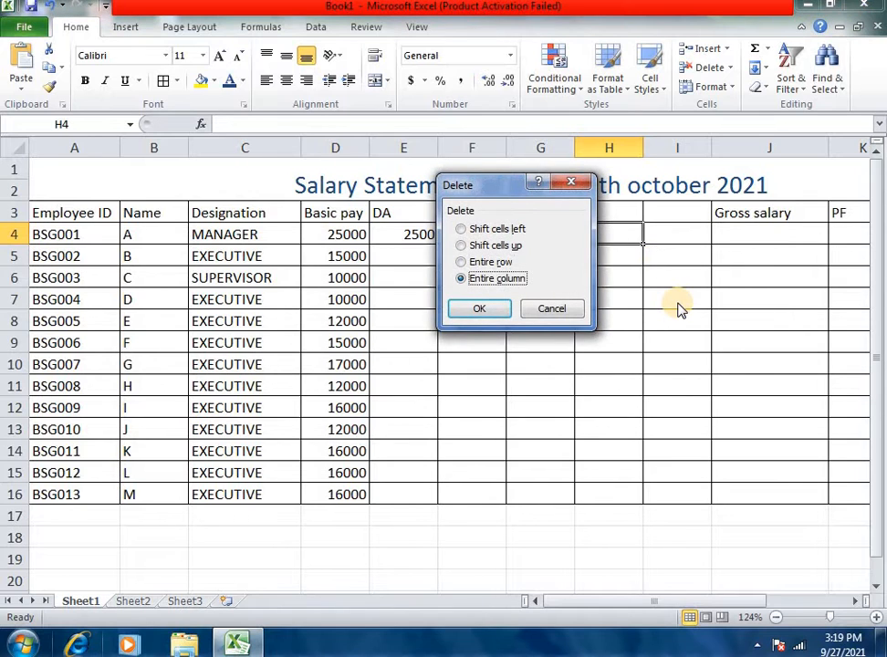
pyautogui.press('Return')
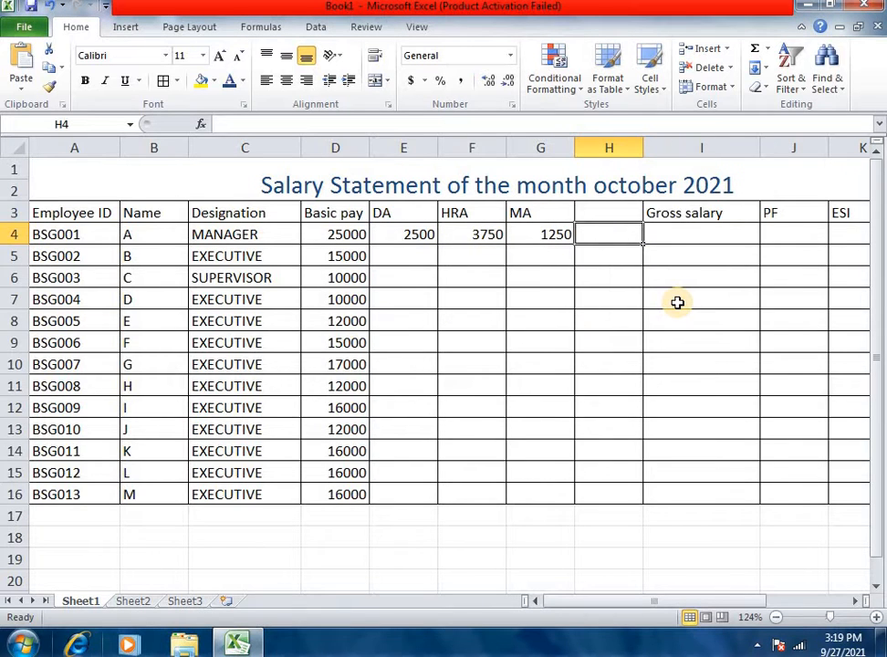
# Enter TA as the heading of the blank column in H3
pyautogui.click(607, 211)
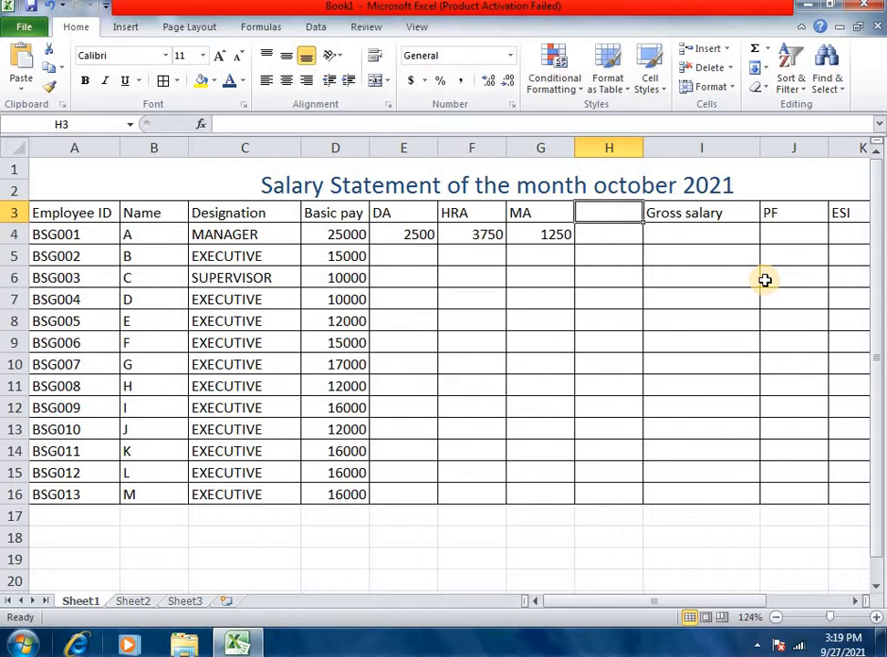
pyautogui.write('ta')
pyautogui.press('BackSpace')
pyautogui.press('BackSpace')
pyautogui.write('T')
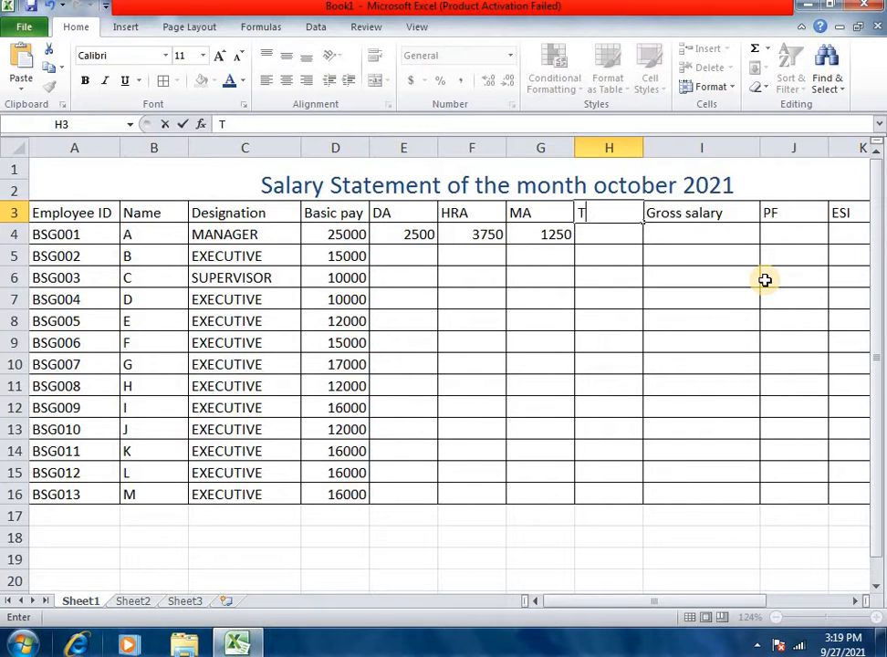
pyautogui.write('A')
pyautogui.press('Return')
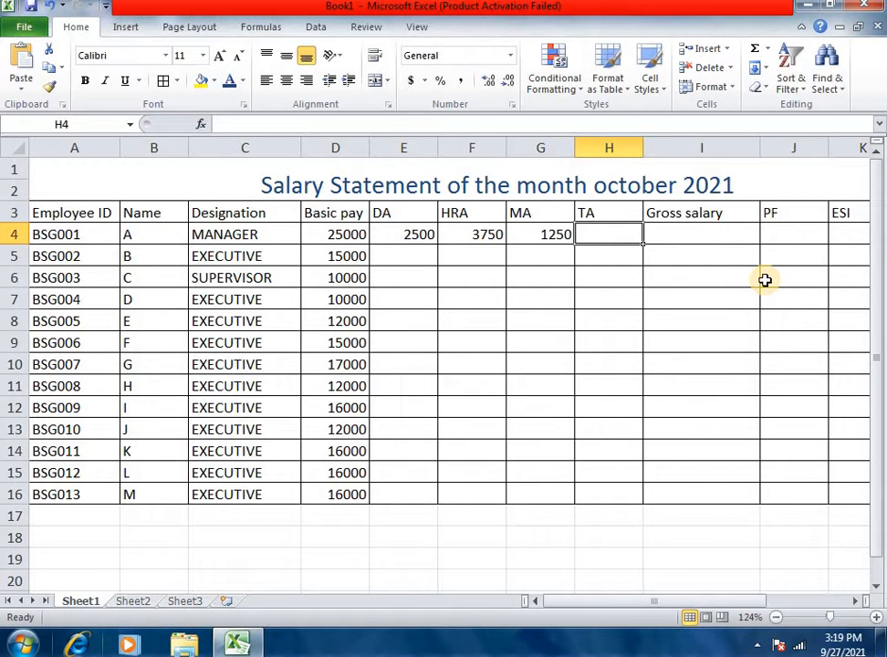
# Calculate the first employee's TA in H4 as 10% of basic pay with =D4*10% and go to the Gross salary cell I4
pyautogui.write('=')
pyautogui.press('Left')
pyautogui.press('Left')
pyautogui.press('Left')
pyautogui.press('Left')
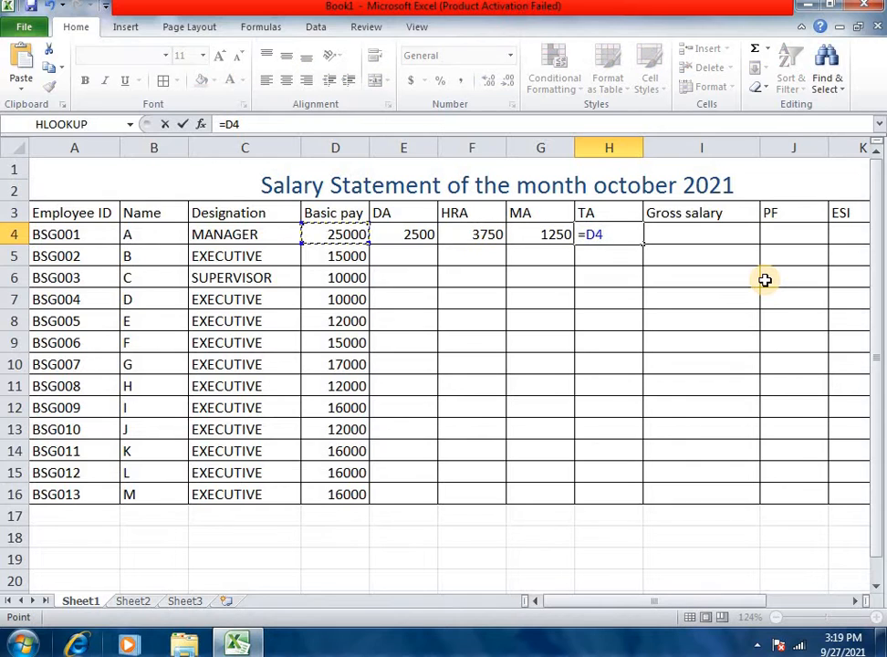
pyautogui.write('*10%')
pyautogui.press('Return')
pyautogui.press('Up')
pyautogui.press('Right')
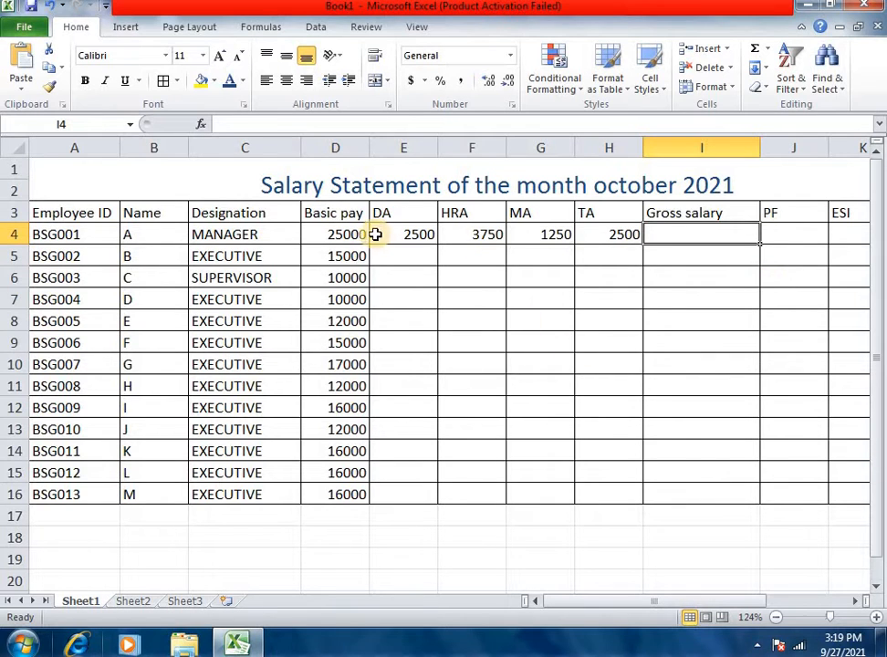
# Insert an entire blank sheet row above the column headings, below the statement title
pyautogui.moveTo(350, 235); pyautogui.dragTo(605, 239)
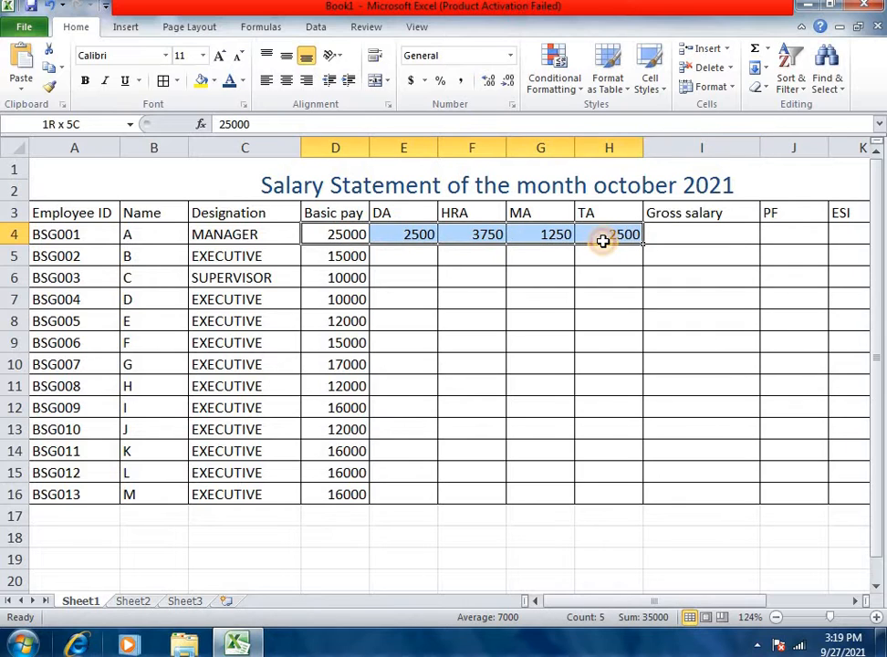
pyautogui.click(699, 232)
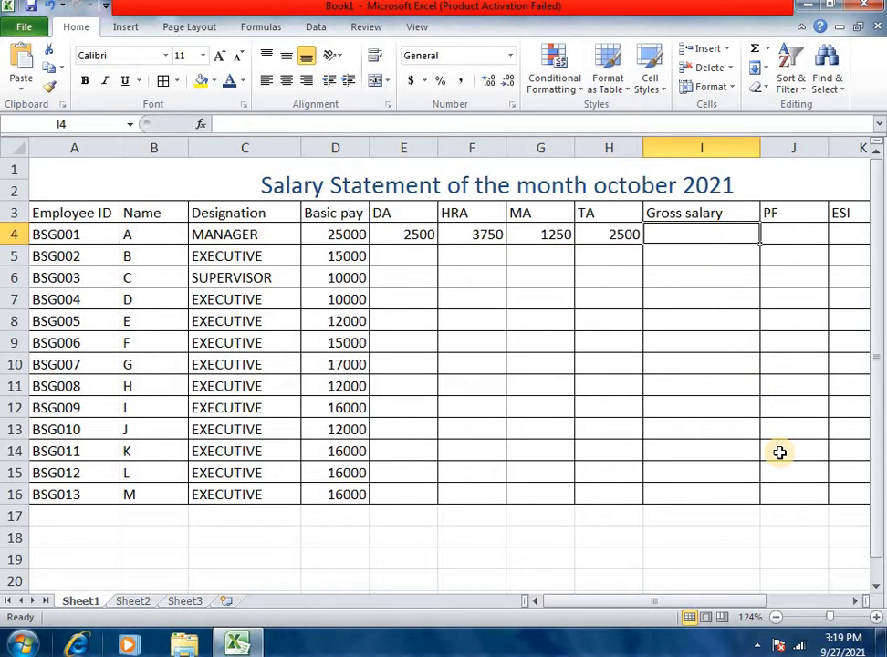
pyautogui.click(316, 212)
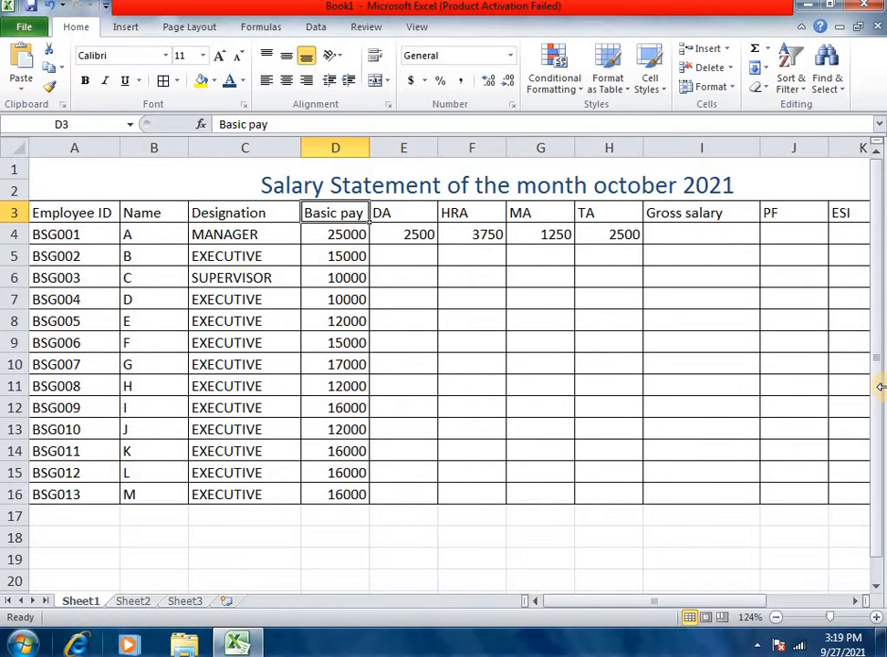
pyautogui.hotkey('ctrl', 'shift', '+')
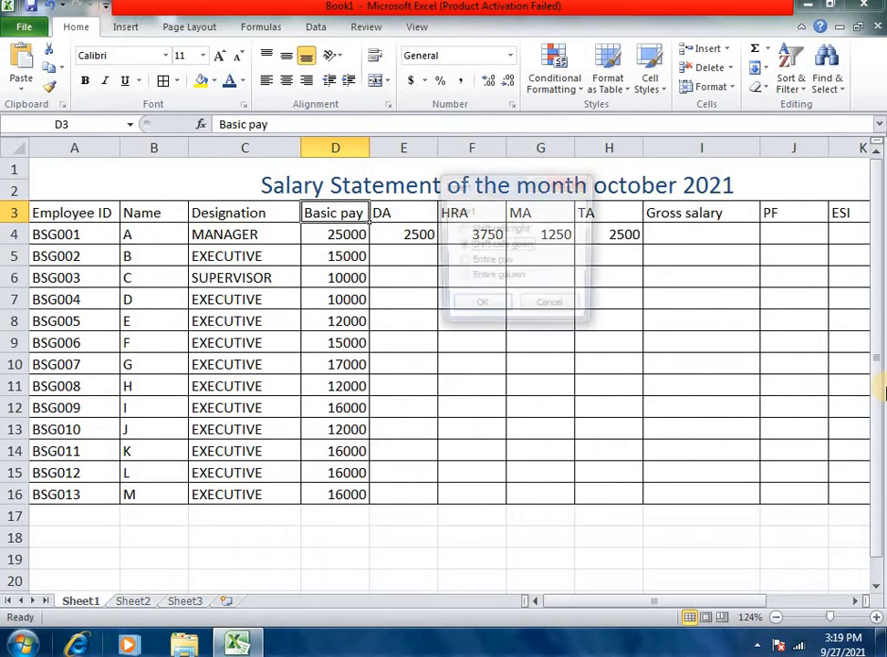
pyautogui.press('Down')
pyautogui.press('Up')
pyautogui.press('Return')
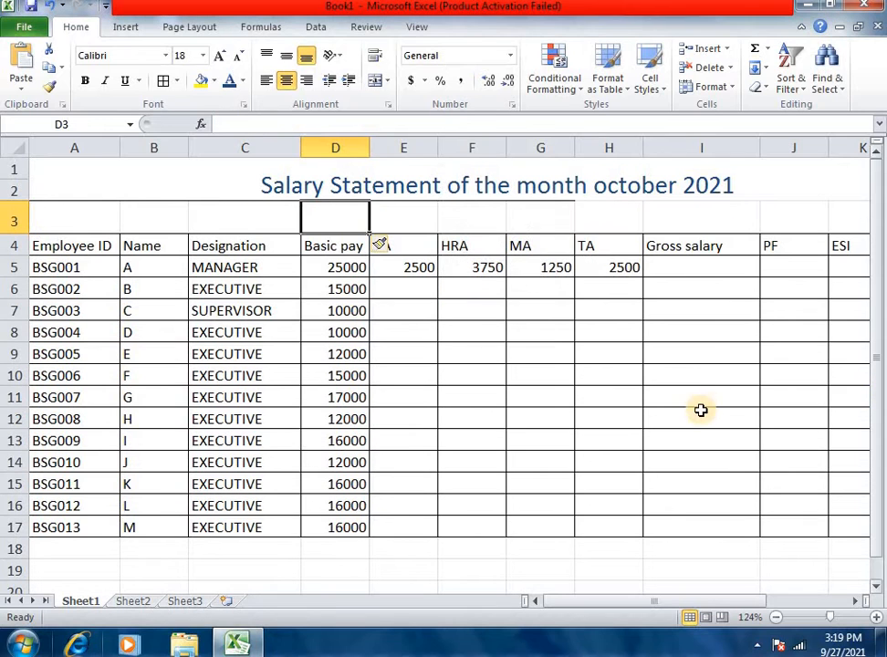
# Merge and center cells D3:H3 above the Basic pay to TA headings
pyautogui.click(637, 307)
pyautogui.click(350, 220)
pyautogui.moveTo(475, 207); pyautogui.dragTo(630, 215)
pyautogui.click(378, 81)
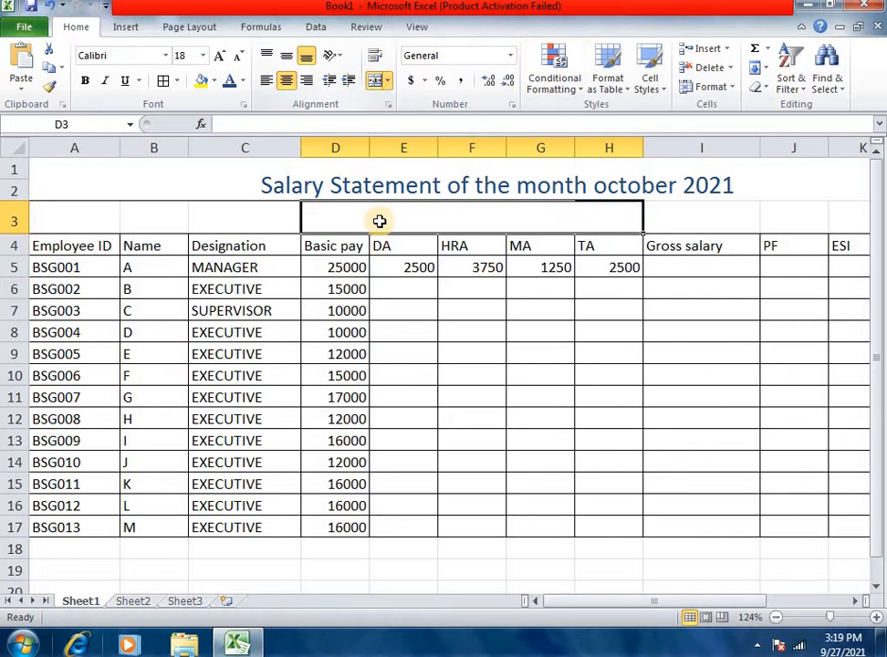
# Enter EARNINGS as the group heading in the merged cell D3
pyautogui.write('t')
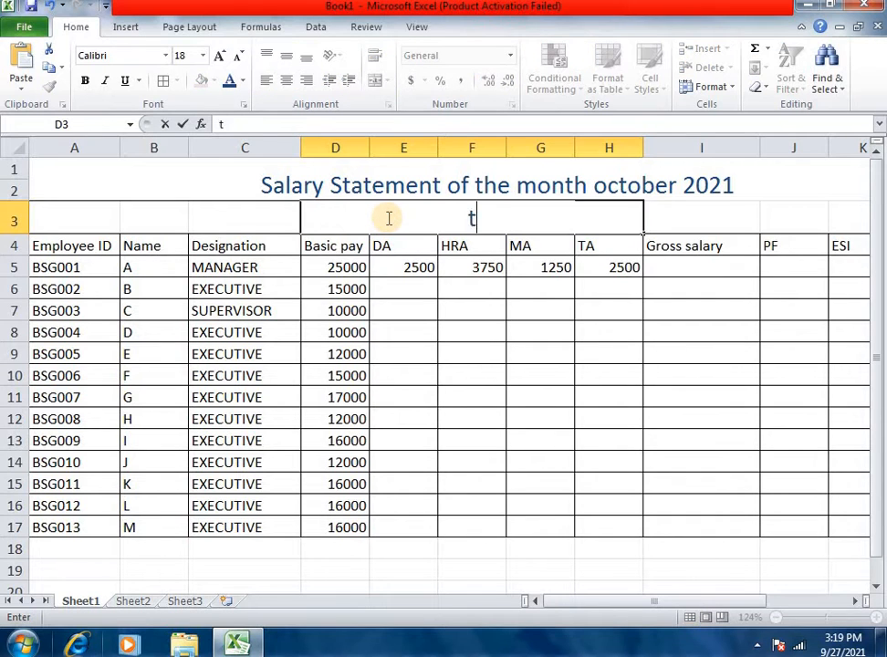
pyautogui.press('BackSpace')
pyautogui.write('eAR')
pyautogui.press('BackSpace')
pyautogui.press('BackSpace')
pyautogui.press('BackSpace')
pyautogui.write('EAR')
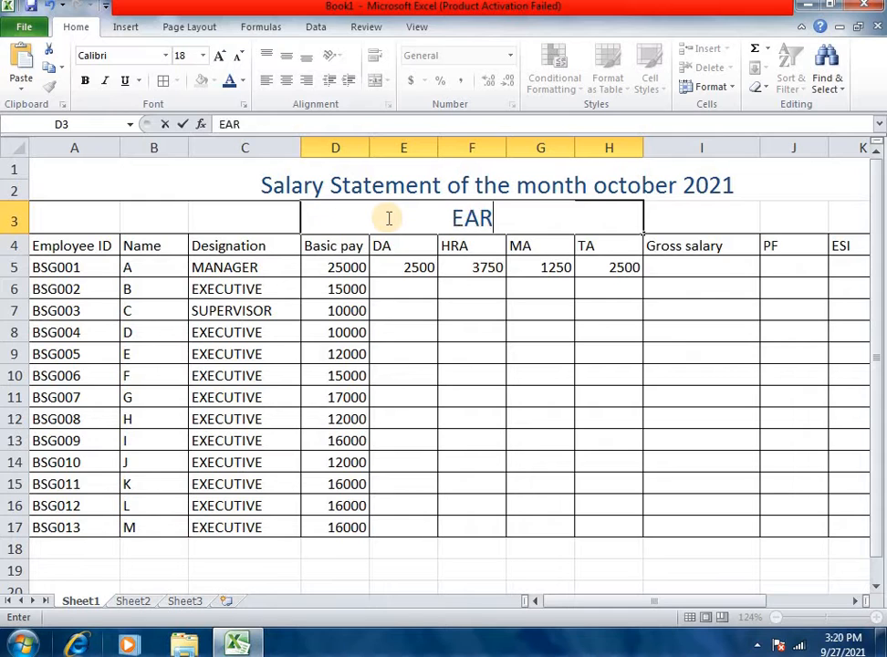
pyautogui.write('NINGS')
pyautogui.press('Return')
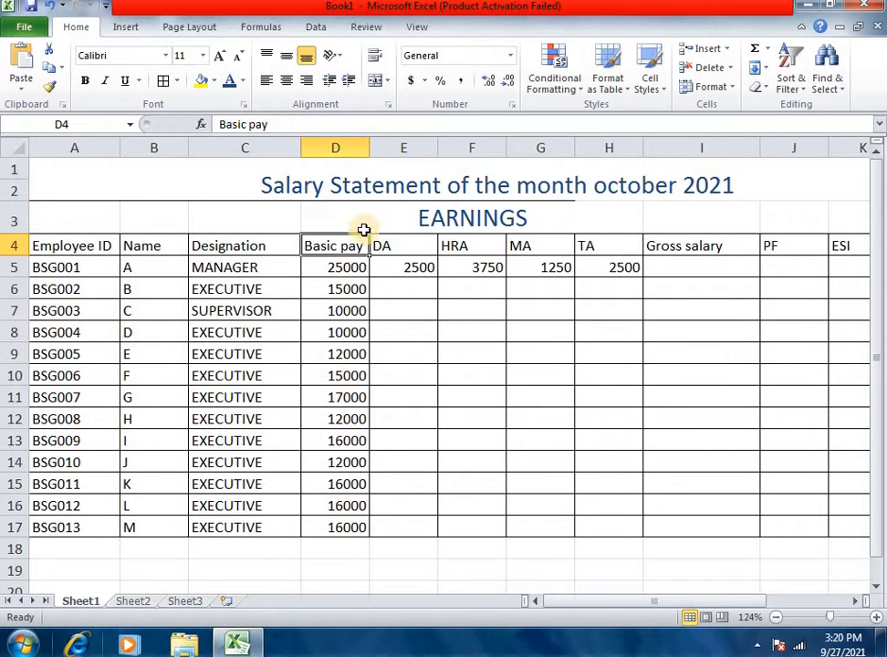
# Apply outside borders to the merged EARNINGS heading cell
pyautogui.click(401, 246)
pyautogui.click(452, 222)
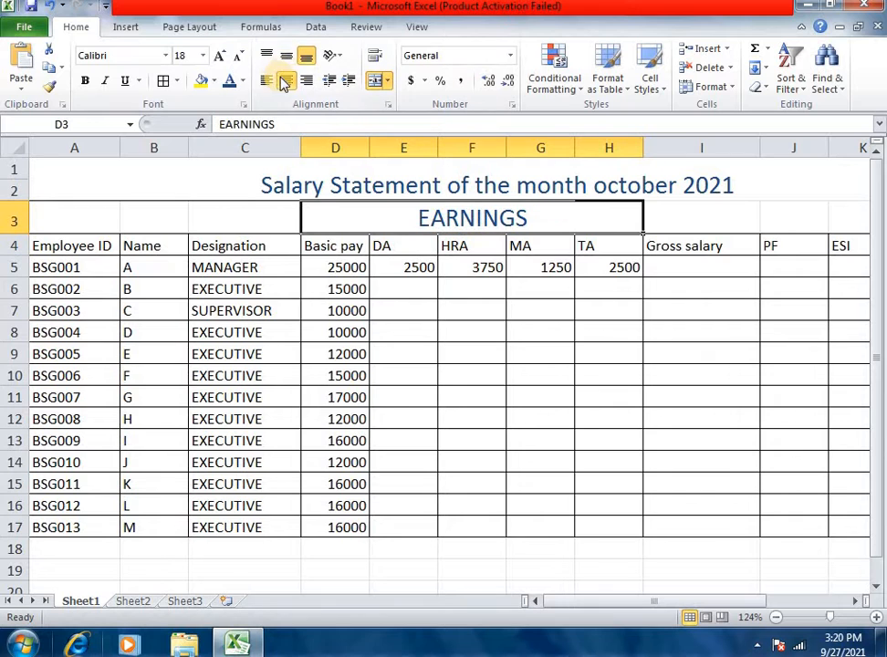
pyautogui.click(177, 80)
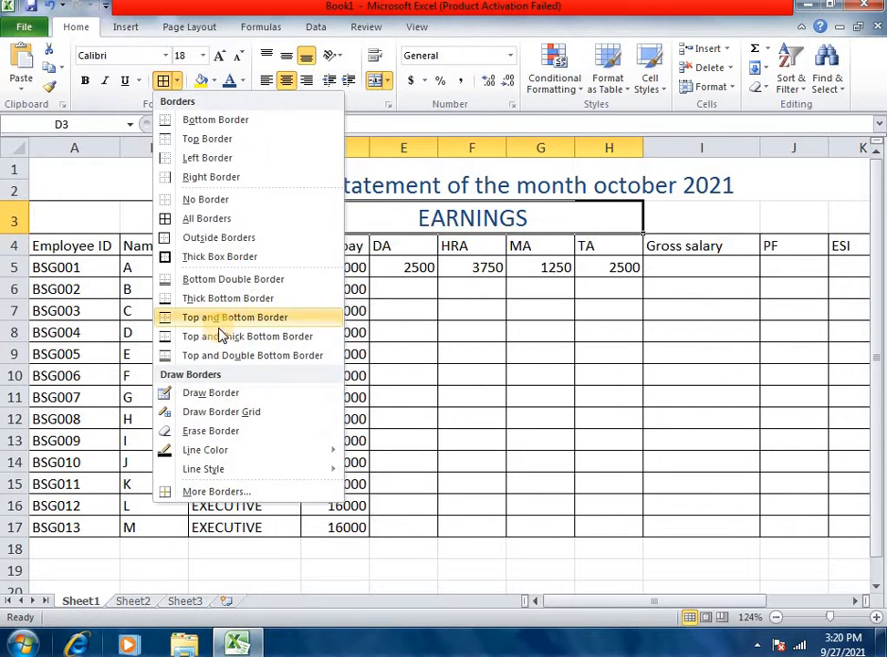
pyautogui.click(246, 239)
pyautogui.click(665, 334)
pyautogui.click(671, 216)
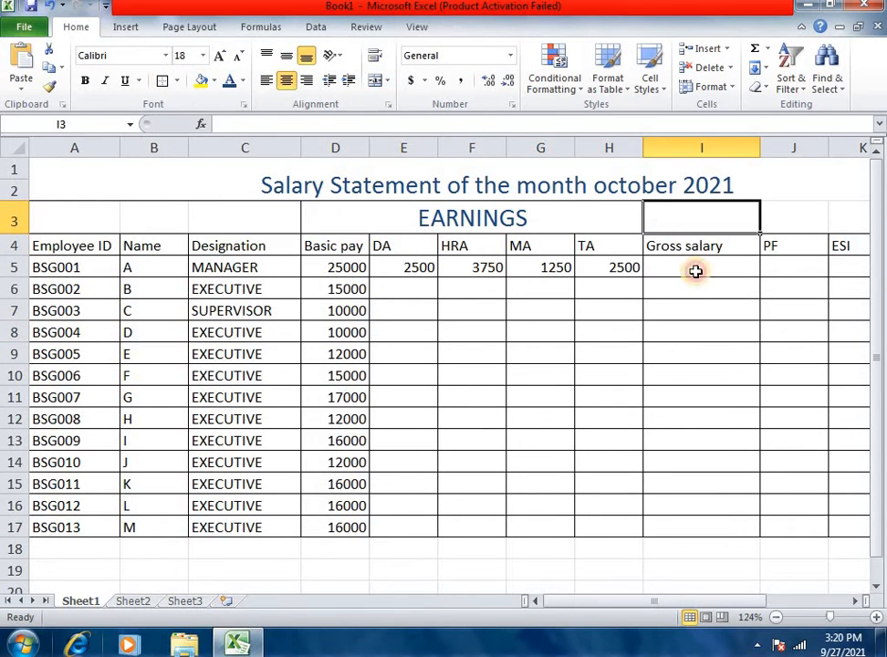
pyautogui.click(689, 283)
# Re-merge and center the EARNINGS heading across D3:I3 to include Gross salary, and give it an outside border
pyautogui.click(618, 218)
pyautogui.keyDown('shift'); pyautogui.click(679, 218); pyautogui.keyUp('shift')
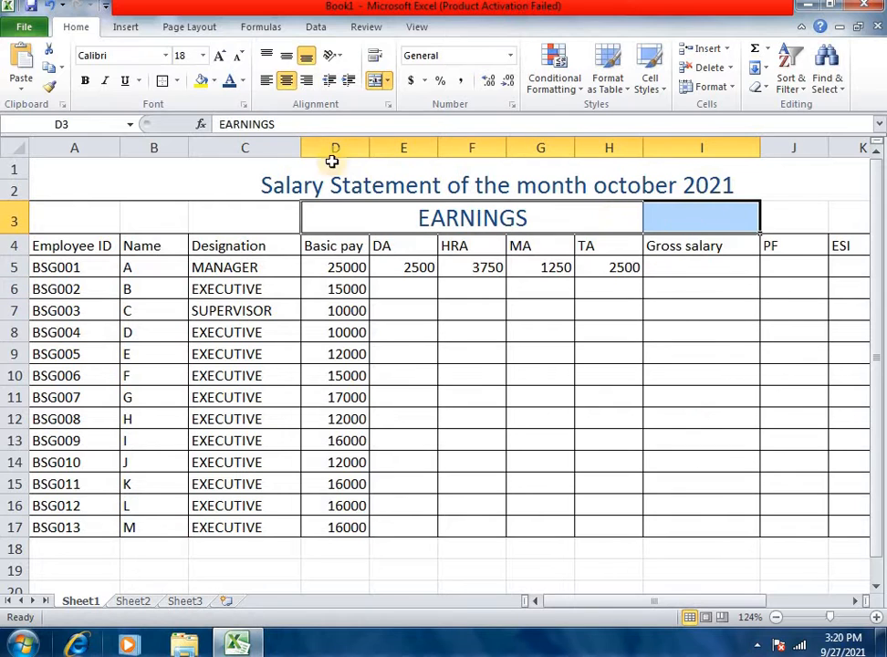
pyautogui.click(375, 80)
pyautogui.click(387, 80)
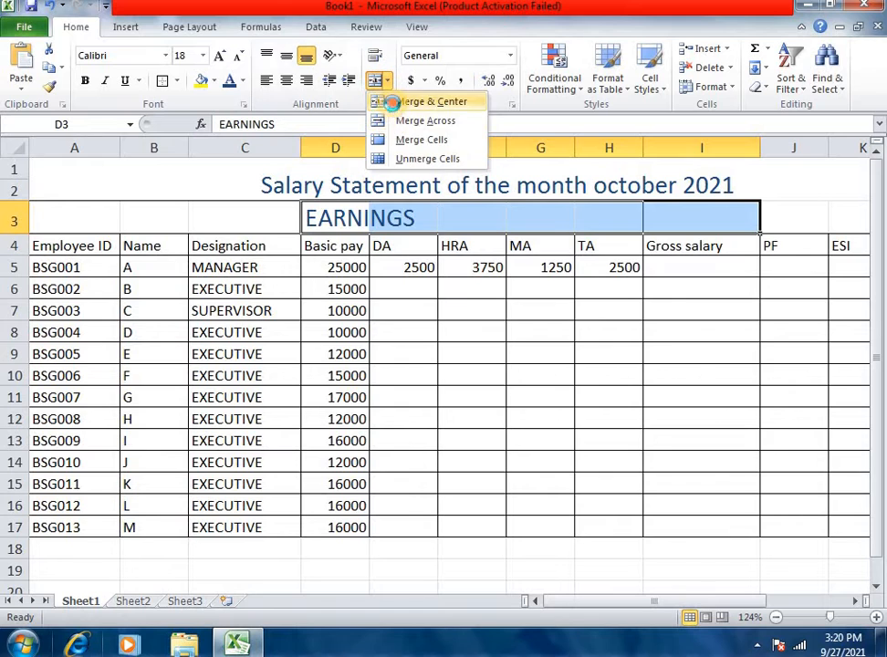
pyautogui.click(388, 98)
pyautogui.click(497, 340)
pyautogui.click(484, 216)
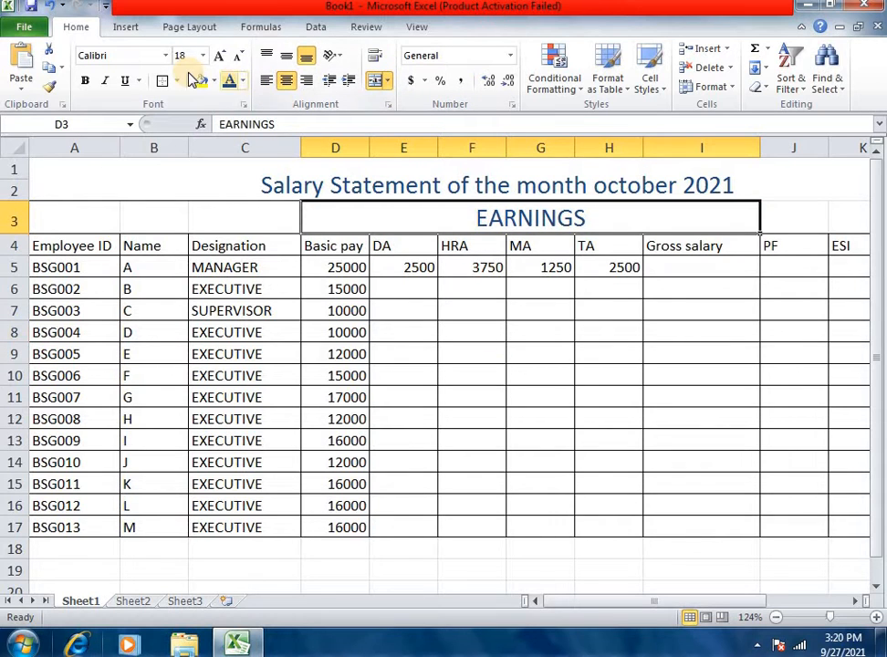
pyautogui.click(160, 81)
pyautogui.click(526, 408)
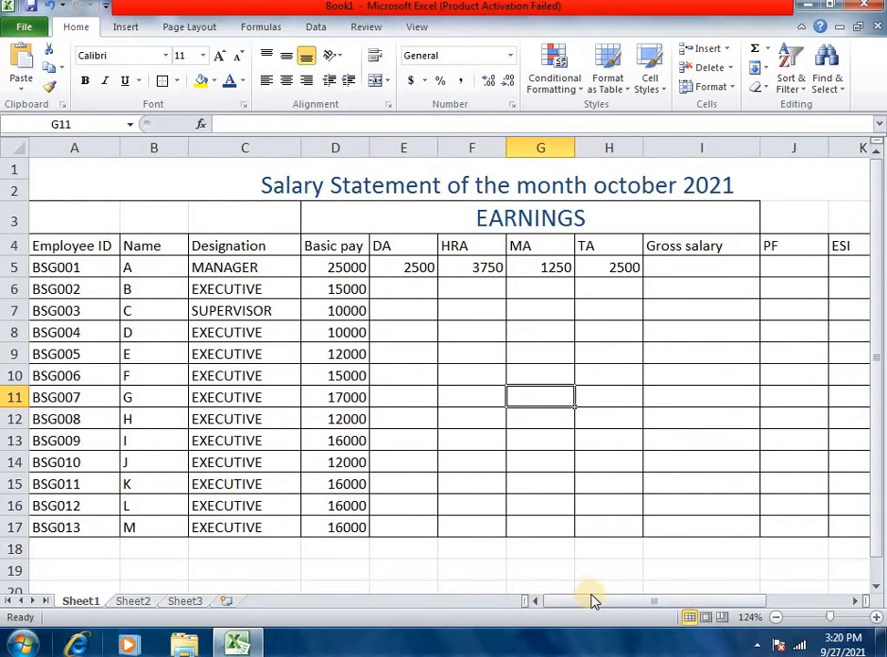
# Merge and center J3:L3 above PF, ESI and TDS, and enter DEDUCTIONS as the group heading
pyautogui.moveTo(599, 606); pyautogui.dragTo(698, 599)
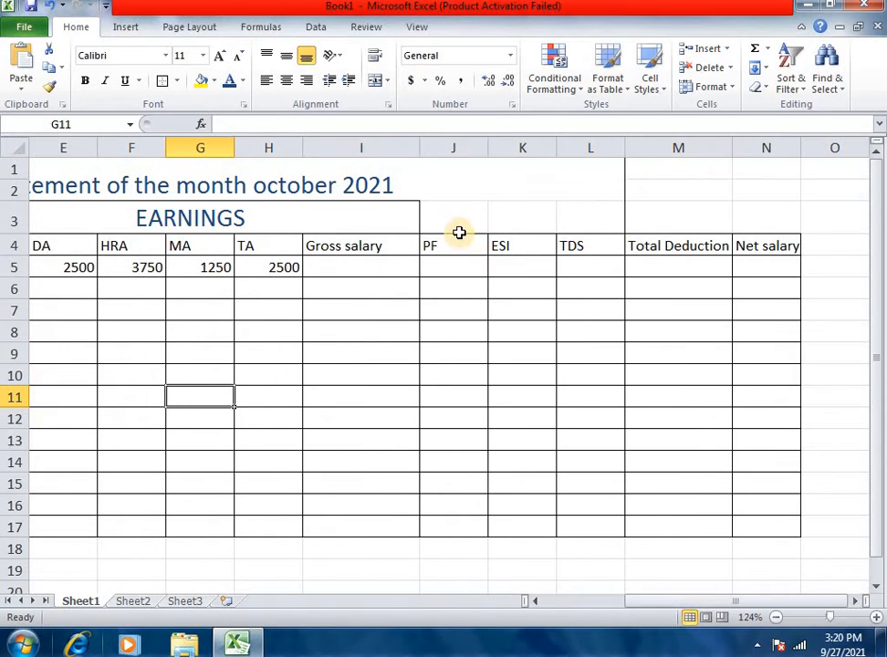
pyautogui.click(485, 218)
pyautogui.moveTo(485, 218); pyautogui.dragTo(566, 219)
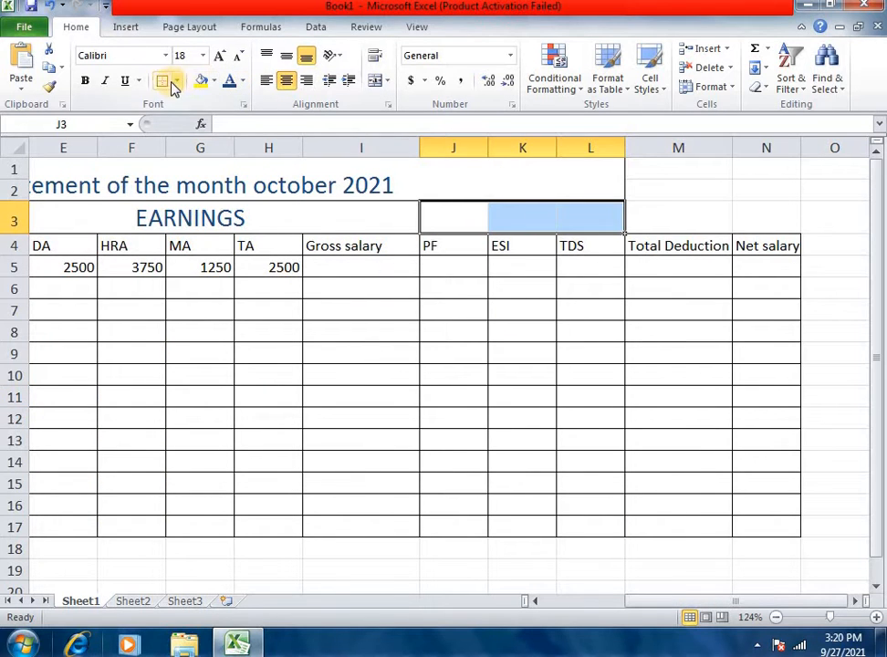
pyautogui.click(375, 81)
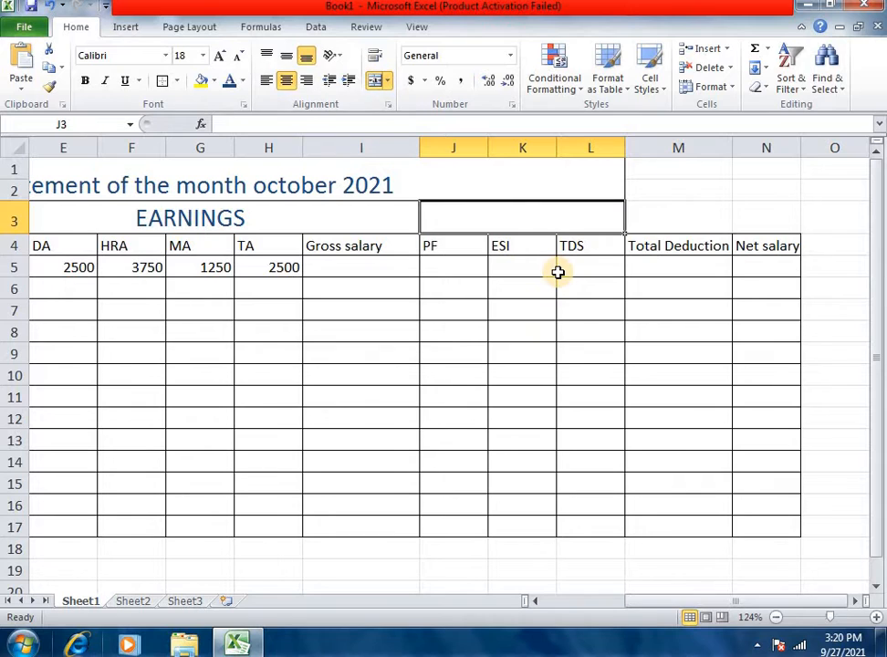
pyautogui.write('de')
pyautogui.press('BackSpace')
pyautogui.press('BackSpace')
pyautogui.write('DE')
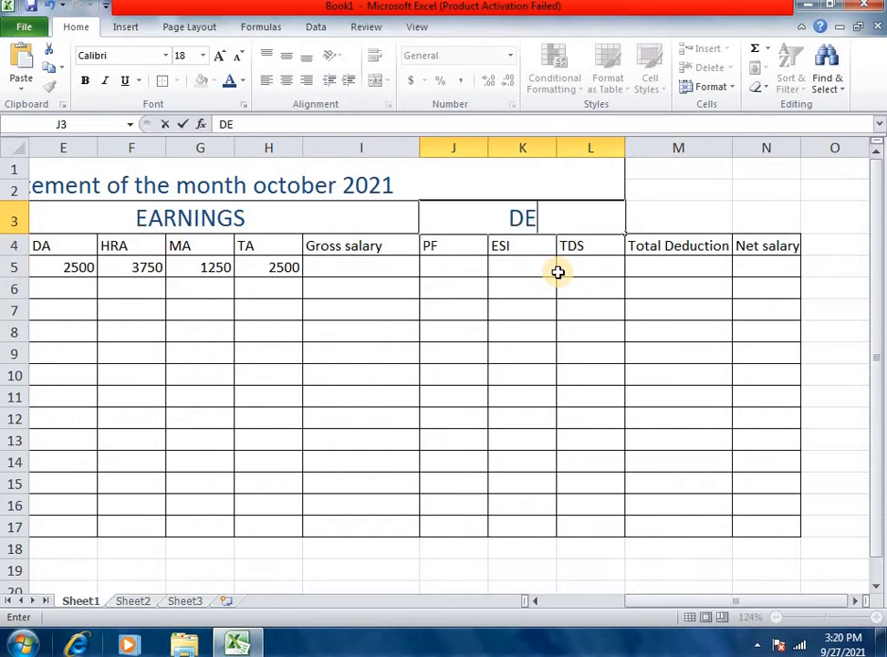
pyautogui.write('DUCTIONS')
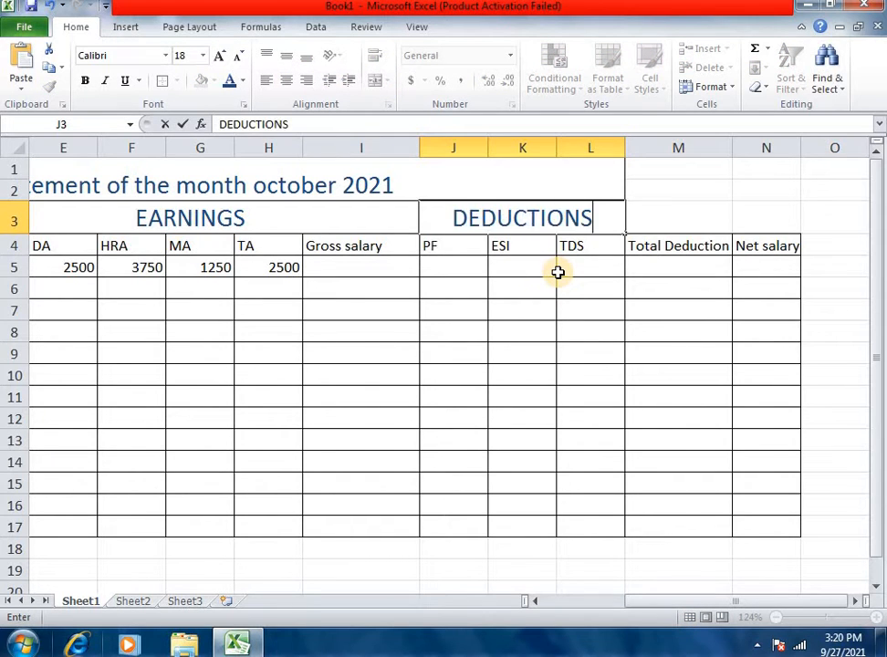
pyautogui.press('Return')
# Examine the first employee's basic pay, DA, HRA, MA and TA that make up the gross salary
pyautogui.click(378, 265)
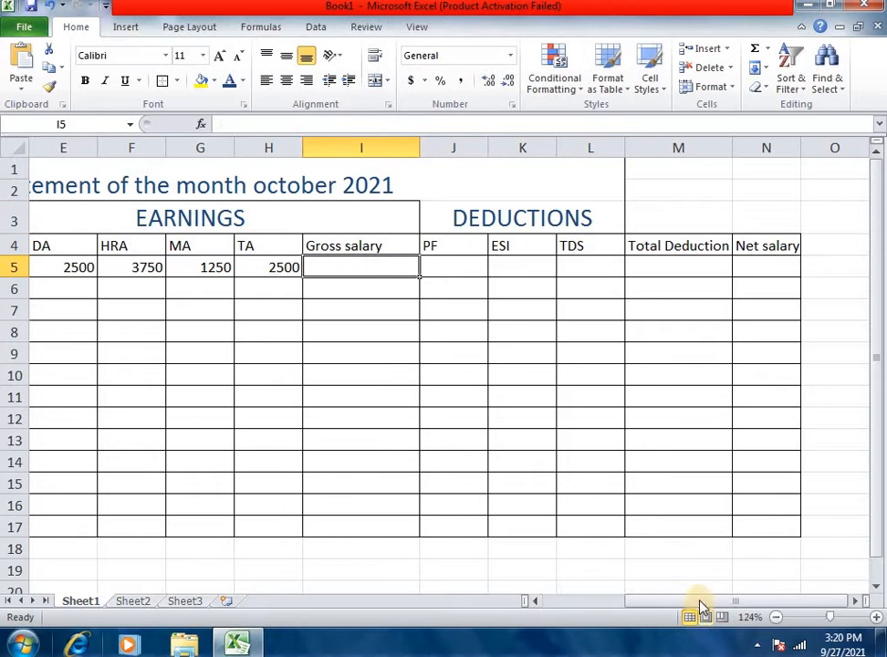
pyautogui.moveTo(701, 606); pyautogui.dragTo(593, 611)
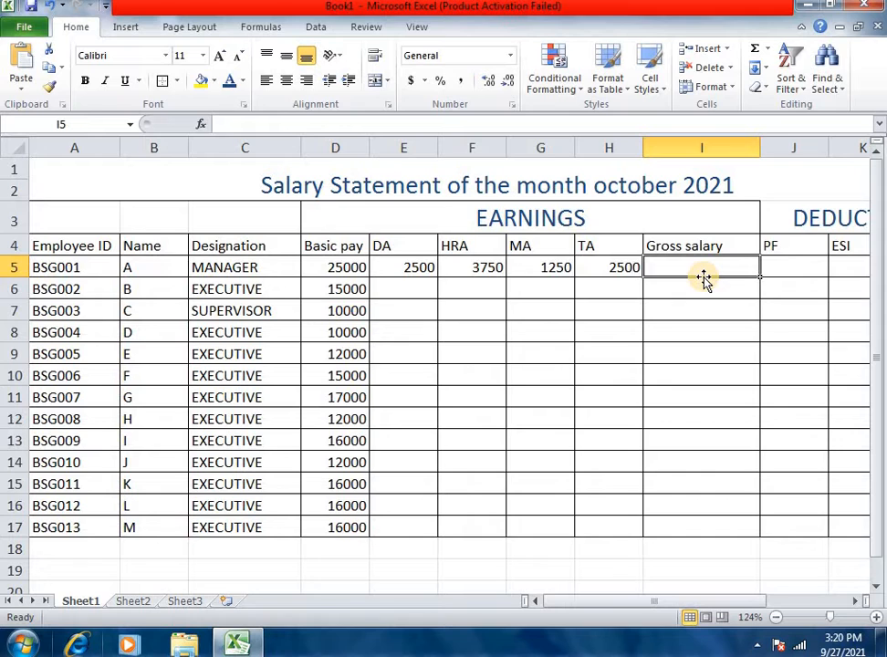
pyautogui.click(342, 269)
pyautogui.moveTo(383, 252); pyautogui.dragTo(415, 267)
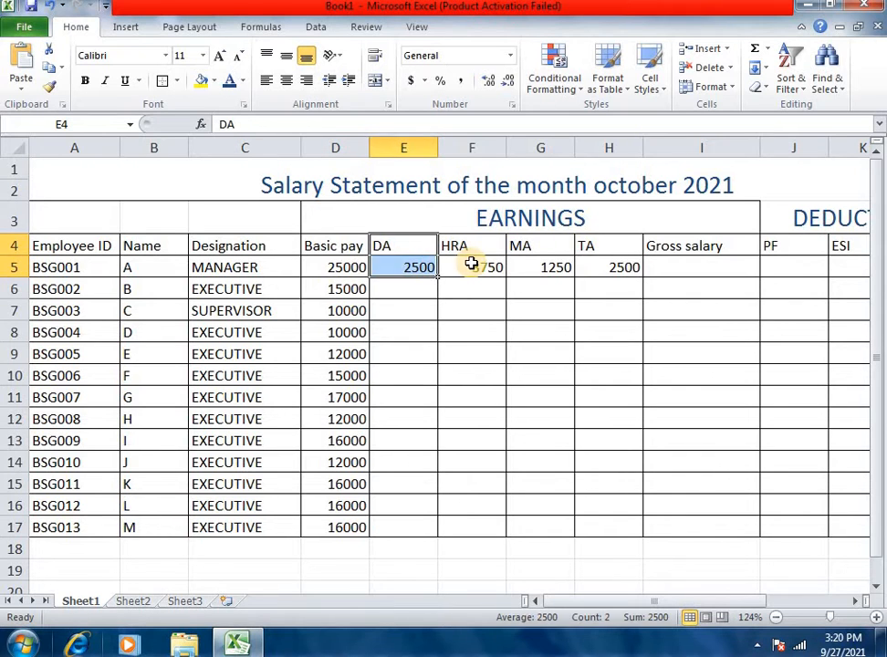
pyautogui.click(473, 266)
pyautogui.click(534, 275)
pyautogui.click(600, 274)
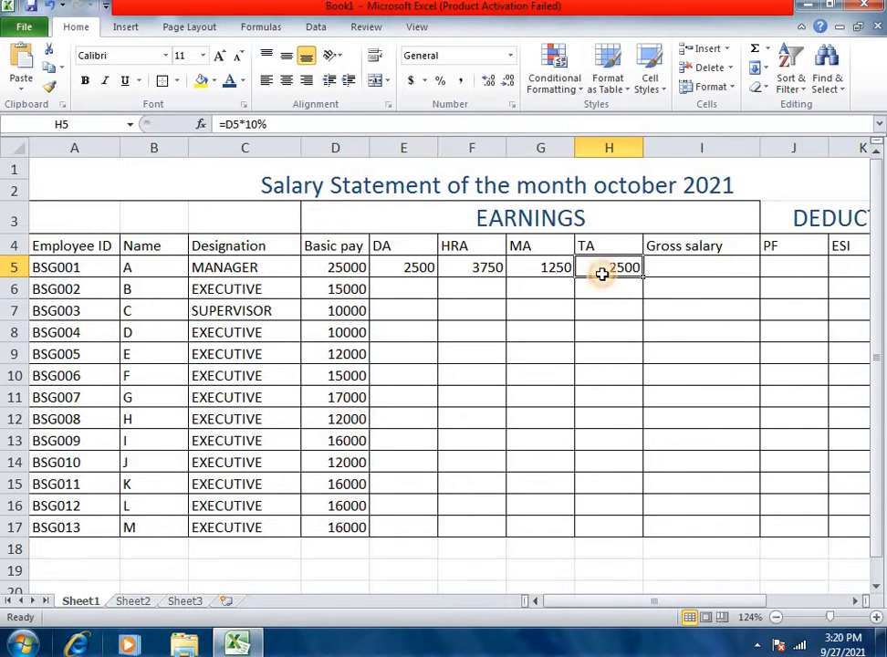
# Calculate the first employee's gross salary in I5 by adding the cells individually with =D5+E5+F5+G5+H5
pyautogui.click(715, 264)
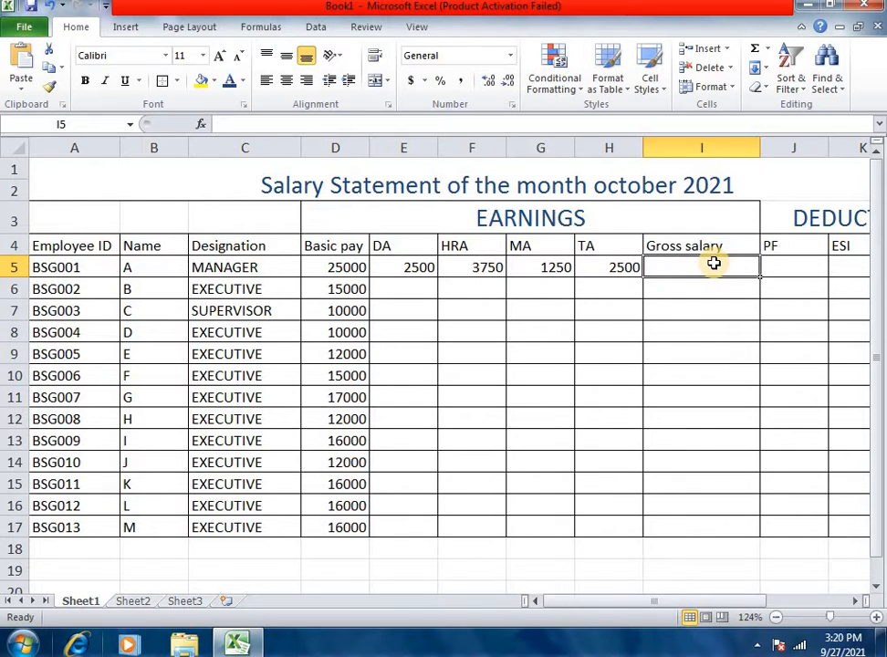
pyautogui.write('=')
pyautogui.press('Left')
pyautogui.press('Left')
pyautogui.press('Left')
pyautogui.press('Left')
pyautogui.press('Left')
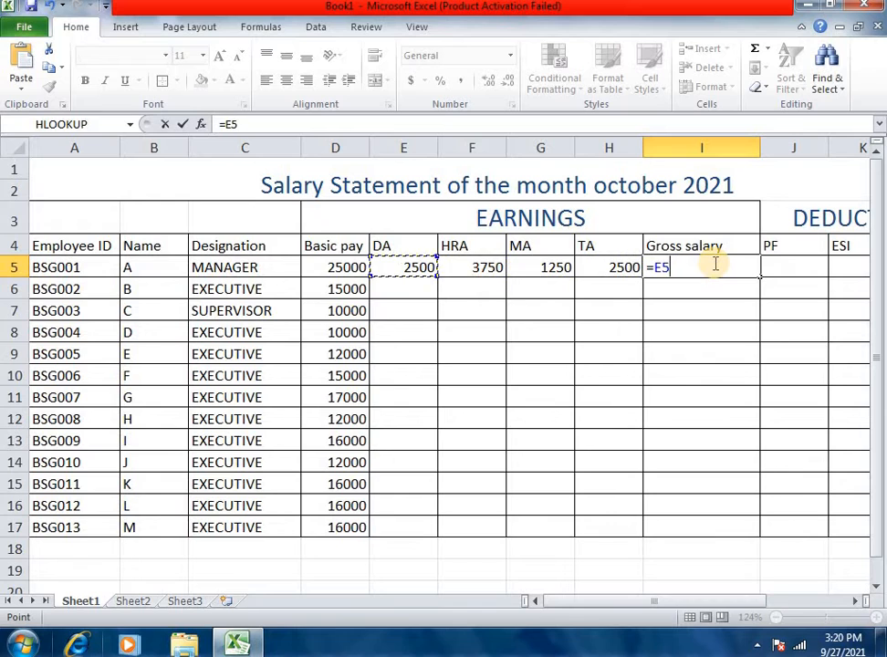
pyautogui.write('+')
pyautogui.press('Left')
pyautogui.press('Left')
pyautogui.press('Left')
pyautogui.press('Left')
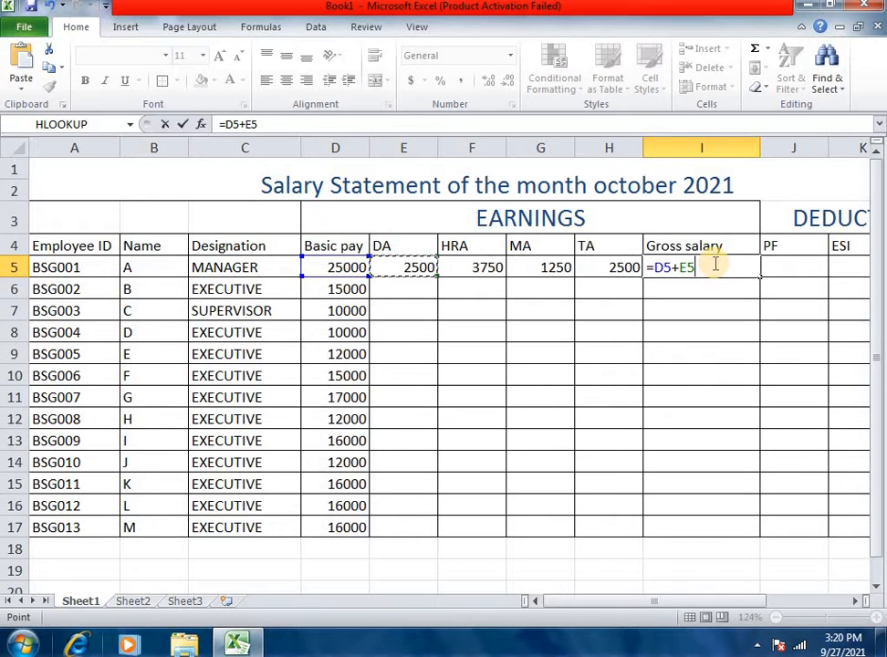
pyautogui.write('+')
pyautogui.press('Left')
pyautogui.press('Left')
pyautogui.press('Left')
pyautogui.write('+')
pyautogui.press('Left')
pyautogui.press('Left')
pyautogui.write('+')
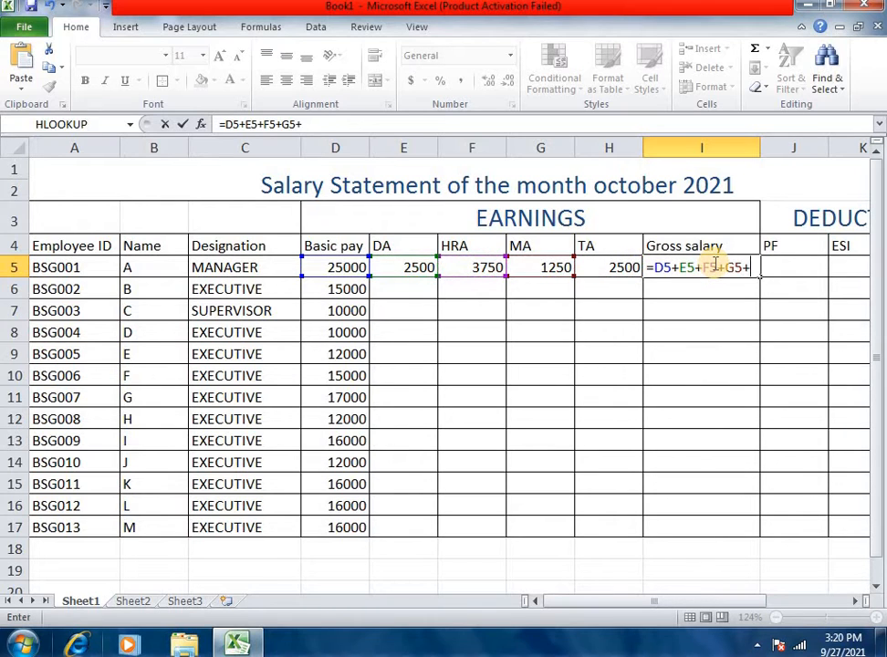
pyautogui.press('Left')
pyautogui.hotkey('ctrl', 'Return')
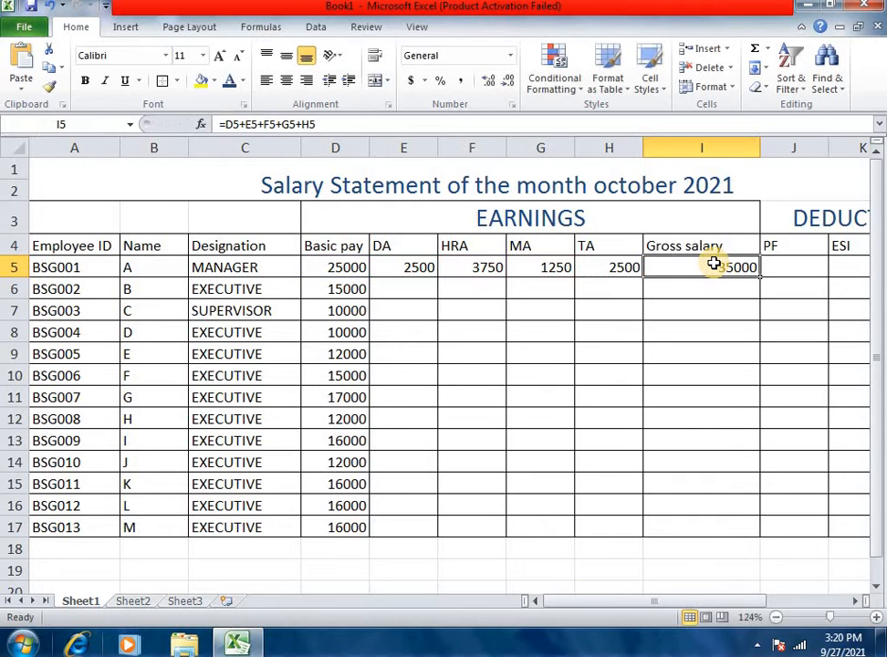
# Replace the first employee's gross salary formula in I5 with =SUM(D5:H5), check its range, and go to K5 under ESI
pyautogui.write('=SUM(')
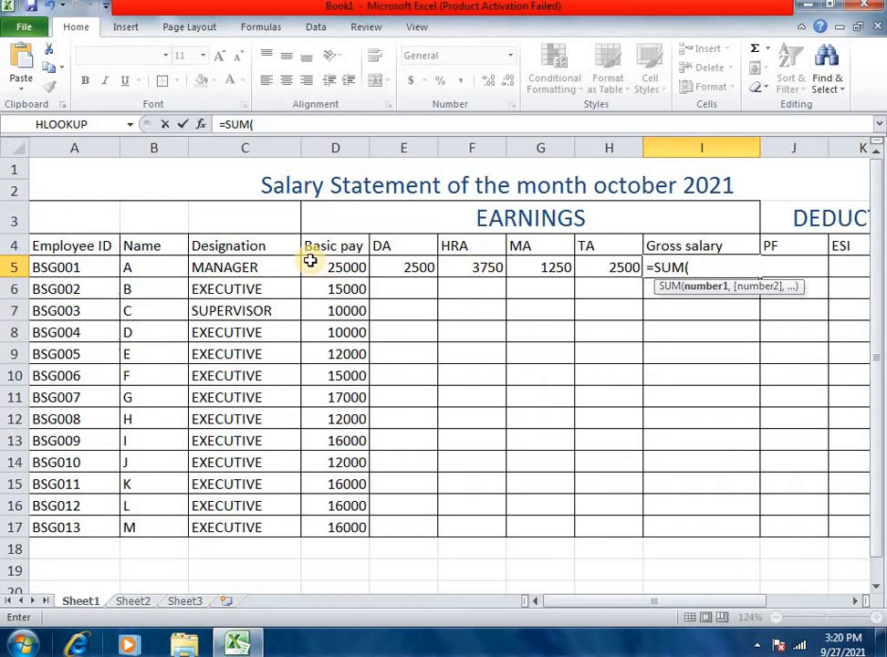
pyautogui.moveTo(312, 261); pyautogui.dragTo(608, 271)
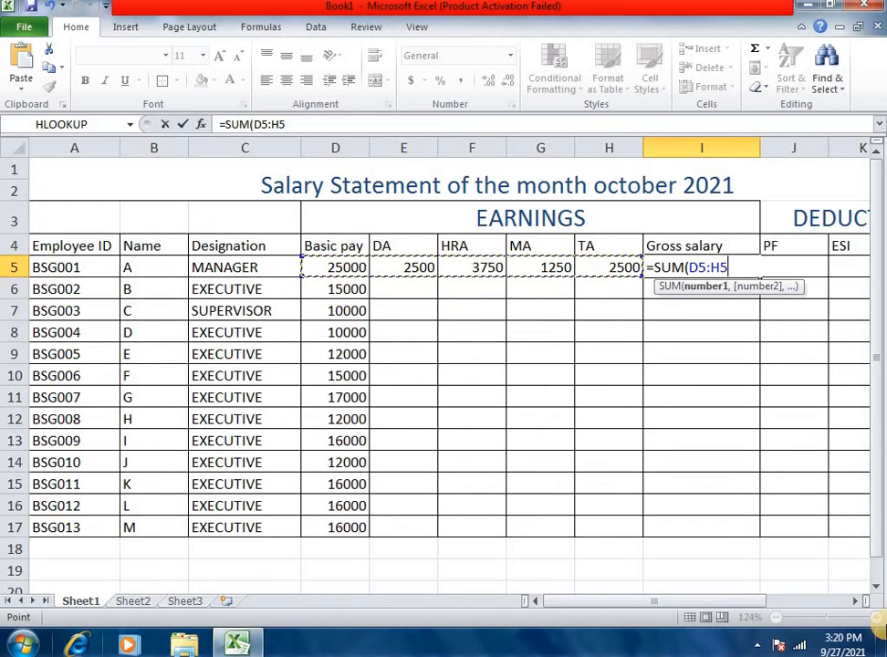
pyautogui.write(')')
pyautogui.hotkey('ctrl', 'Return')
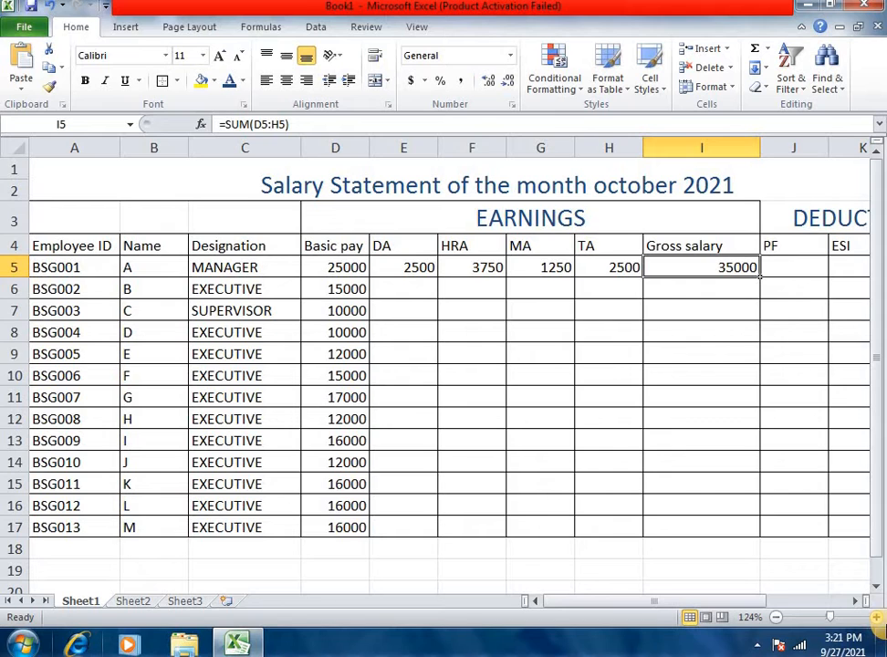
pyautogui.press('F2')
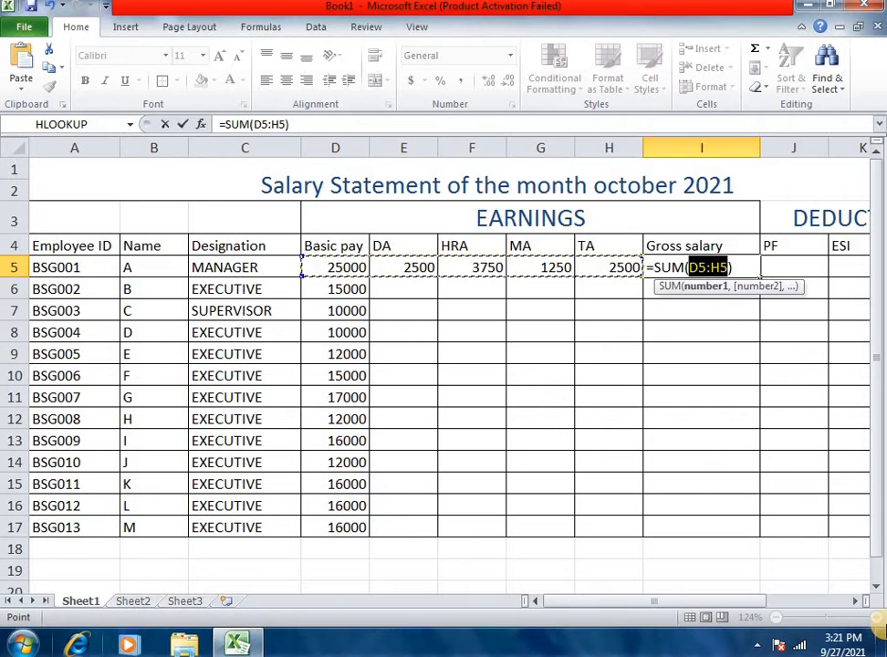
pyautogui.press('Return')
pyautogui.press('Up')
pyautogui.press('Right')
pyautogui.press('Right')
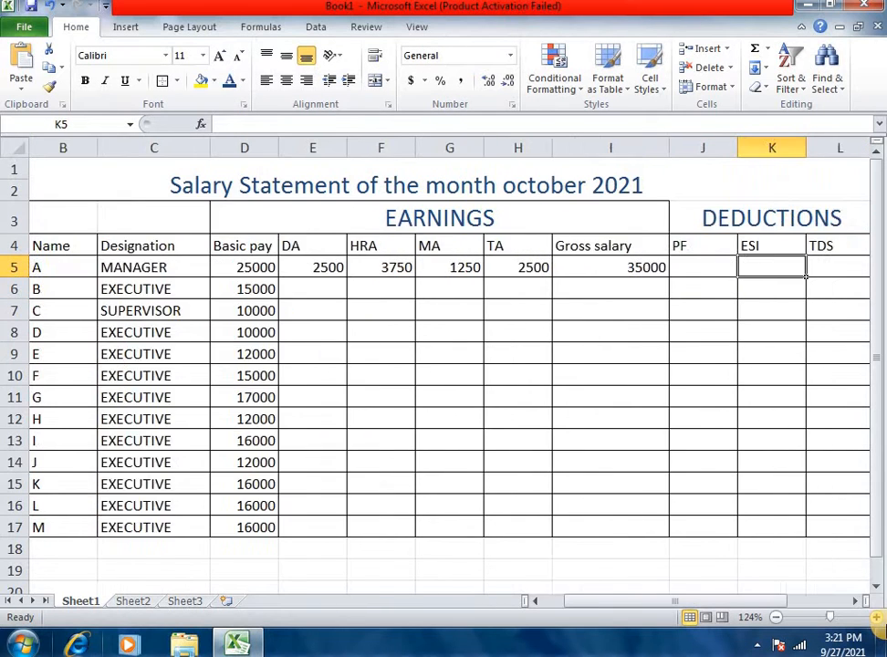
# Examine the PF, ESI and TDS columns under DEDUCTIONS and the first employee's gross salary in I5
pyautogui.press('Right')
pyautogui.press('Left')
pyautogui.press('Left')
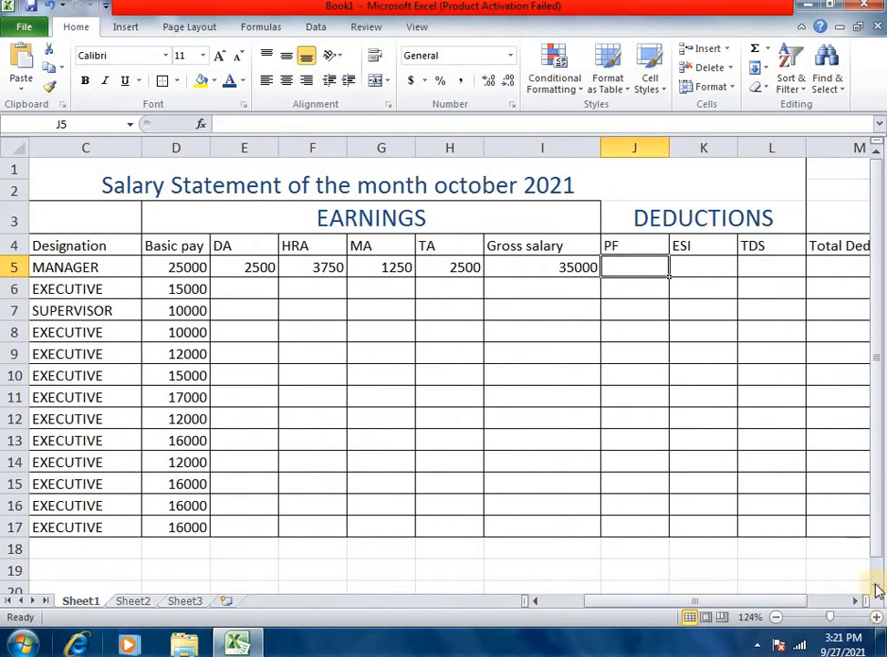
pyautogui.click(692, 222)
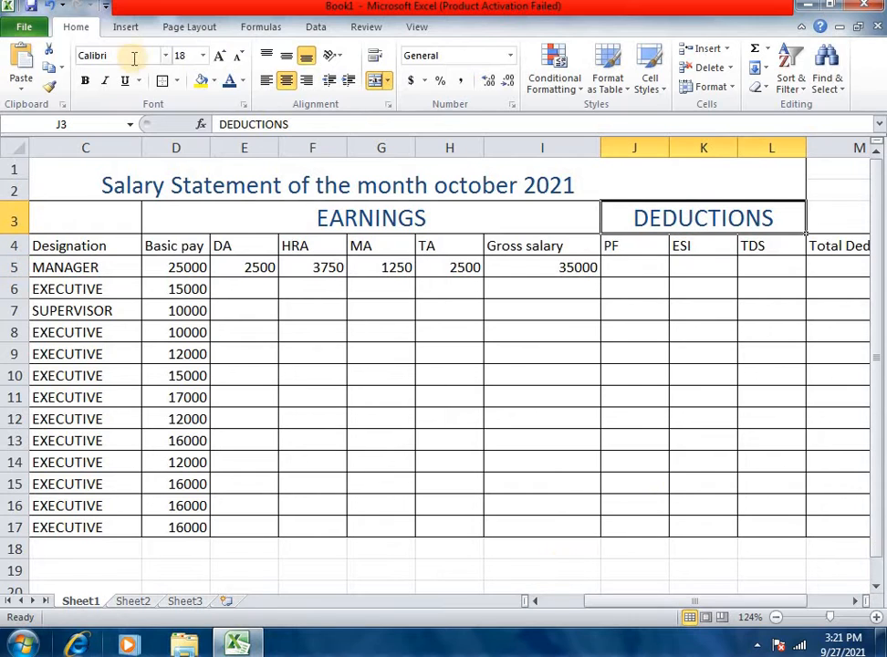
pyautogui.click(493, 309)
pyautogui.click(630, 264)
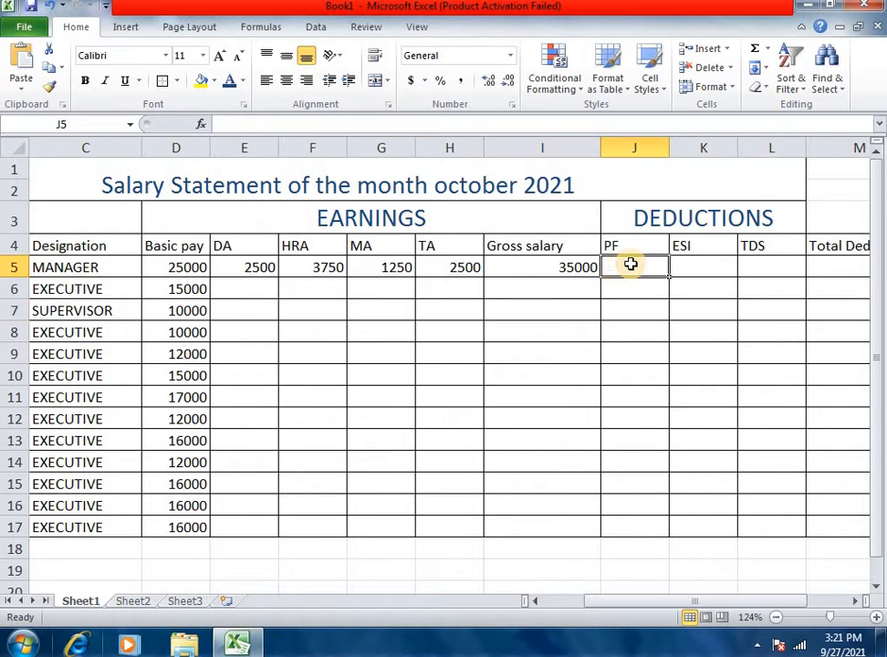
pyautogui.press('Up')
pyautogui.moveTo(747, 606); pyautogui.dragTo(769, 606)
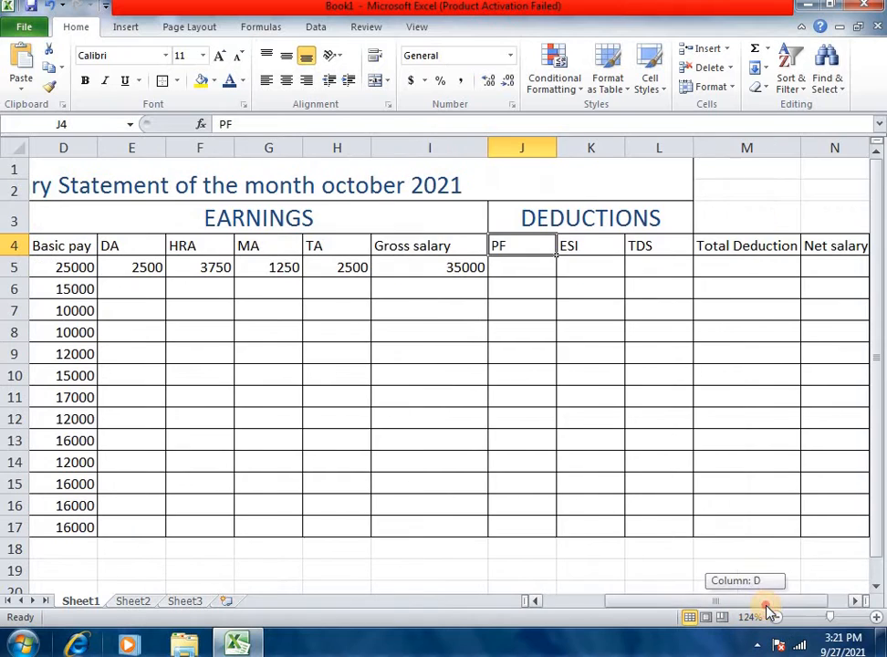
pyautogui.click(539, 267)
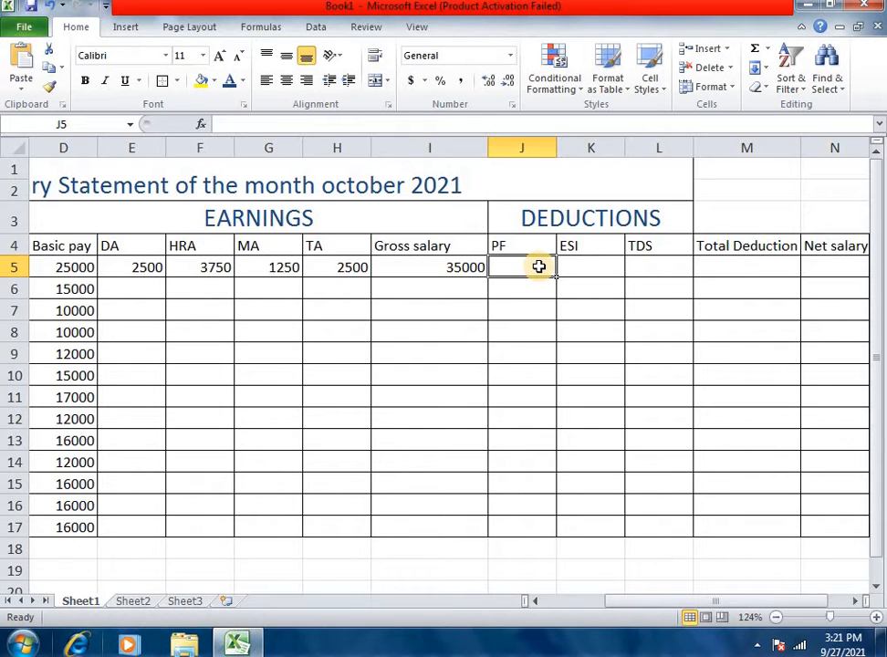
pyautogui.press('Left')
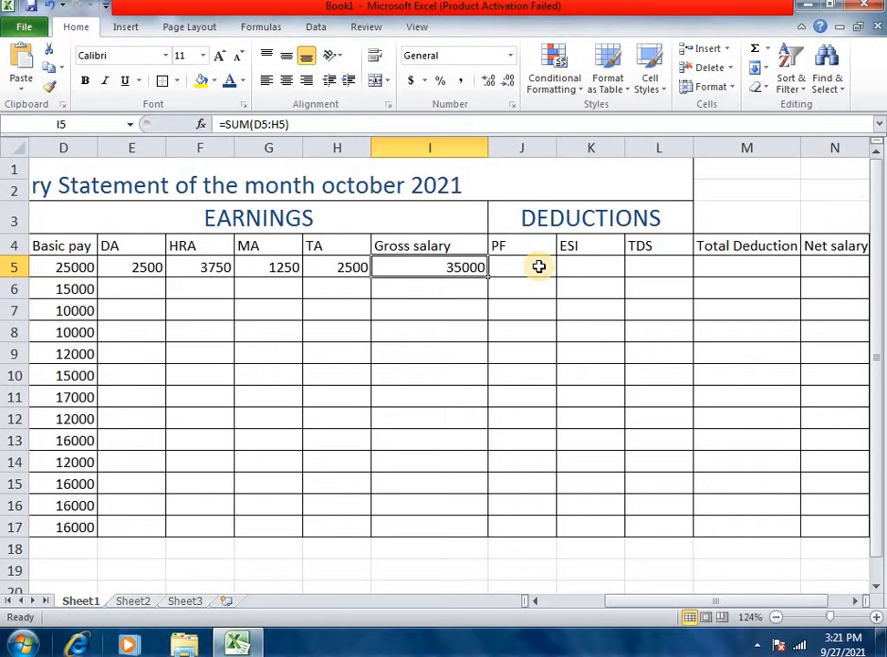
# Dismiss the Windows color scheme prompt and calculate the first employee's PF in J5 with =I5*10%
pyautogui.click(538, 267)
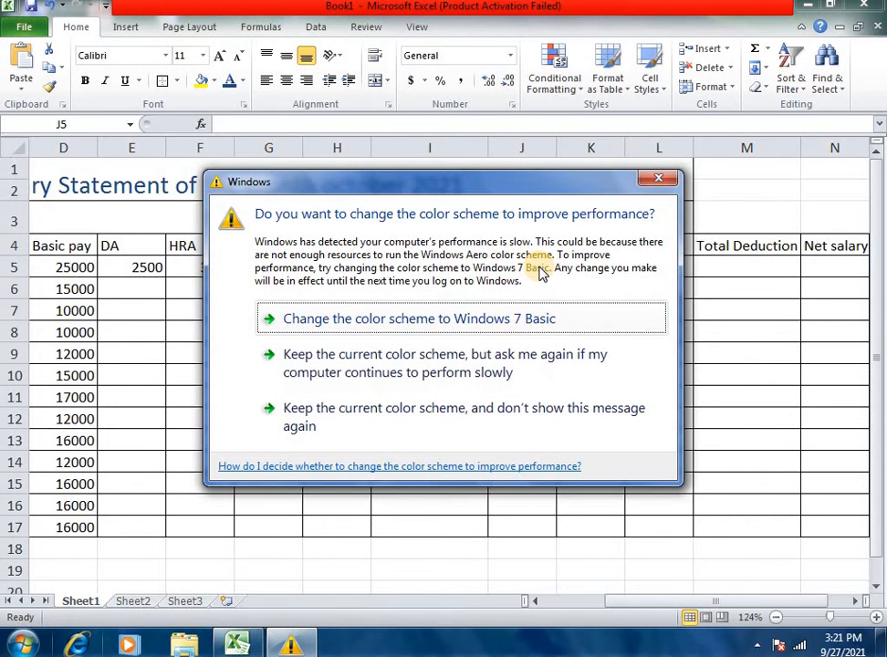
pyautogui.click(658, 177)
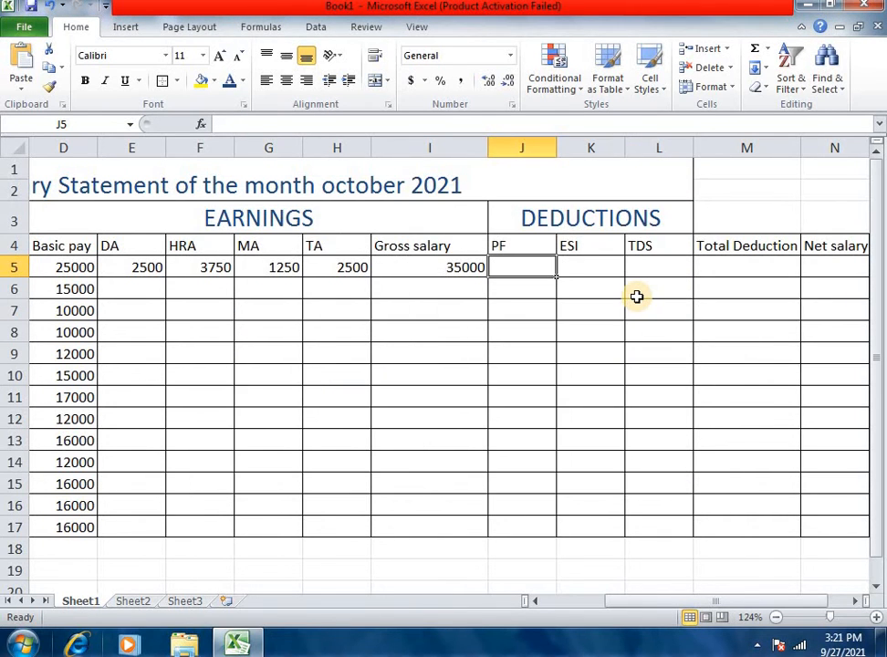
pyautogui.write('=')
pyautogui.press('Left')
pyautogui.write('*')
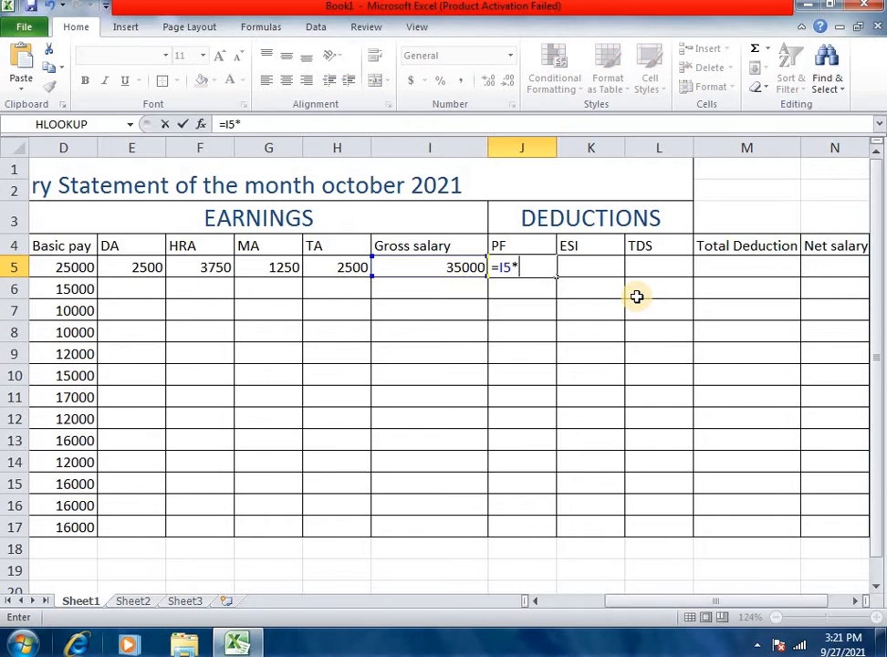
pyautogui.write('10%')
pyautogui.press('Return')
pyautogui.press('Up')
pyautogui.press('Right')
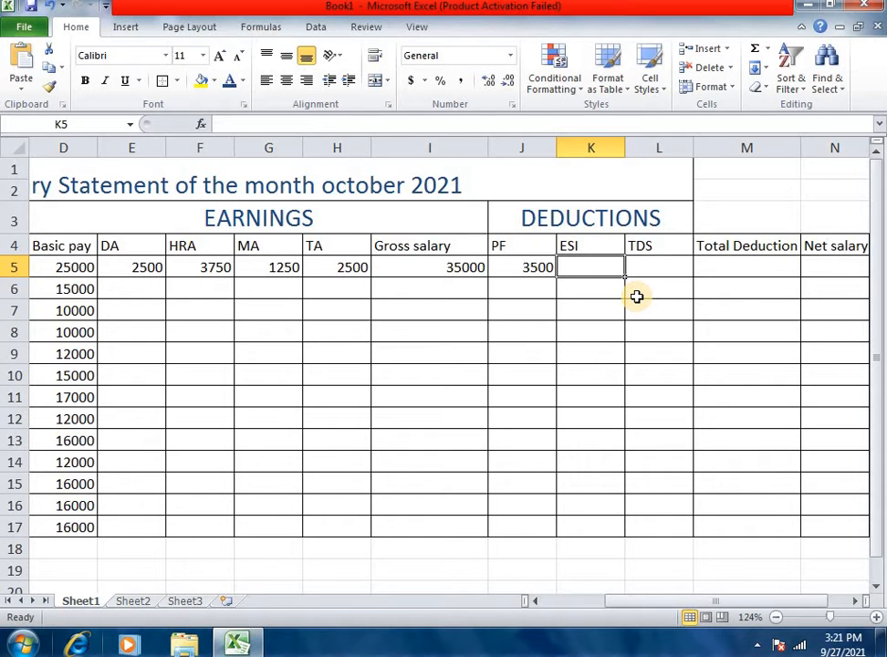
# Calculate the first employee's ESI in K5 as 10% of gross salary with =I5*10%
pyautogui.write('=')
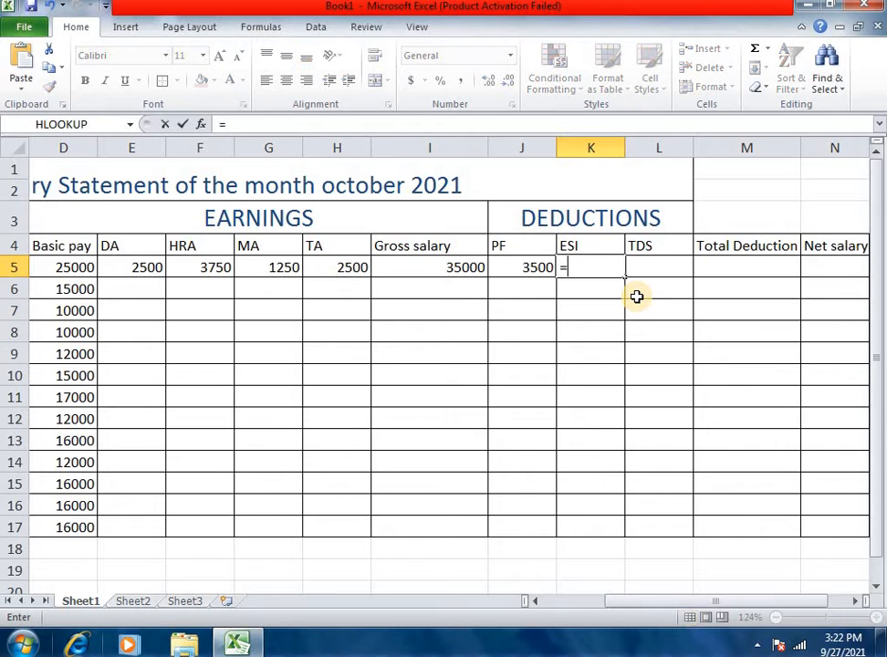
pyautogui.write('I5*10')
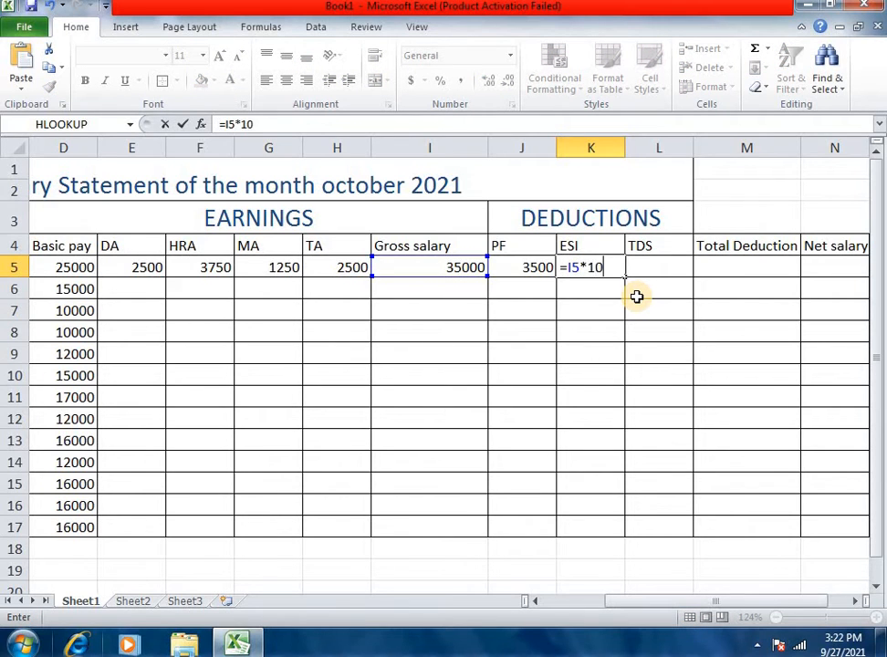
pyautogui.write('%')
pyautogui.press('Return')
pyautogui.press('Up')
pyautogui.press('Right')
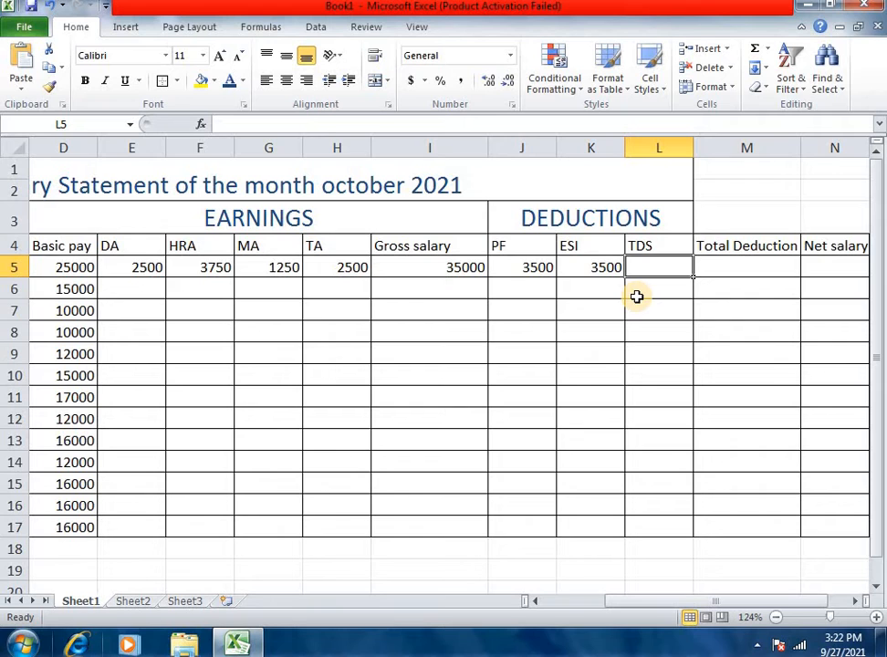
# Calculate the first employee's TDS in L5 as 5% of gross salary with =I5*5%
pyautogui.write('=')
pyautogui.press('Left')
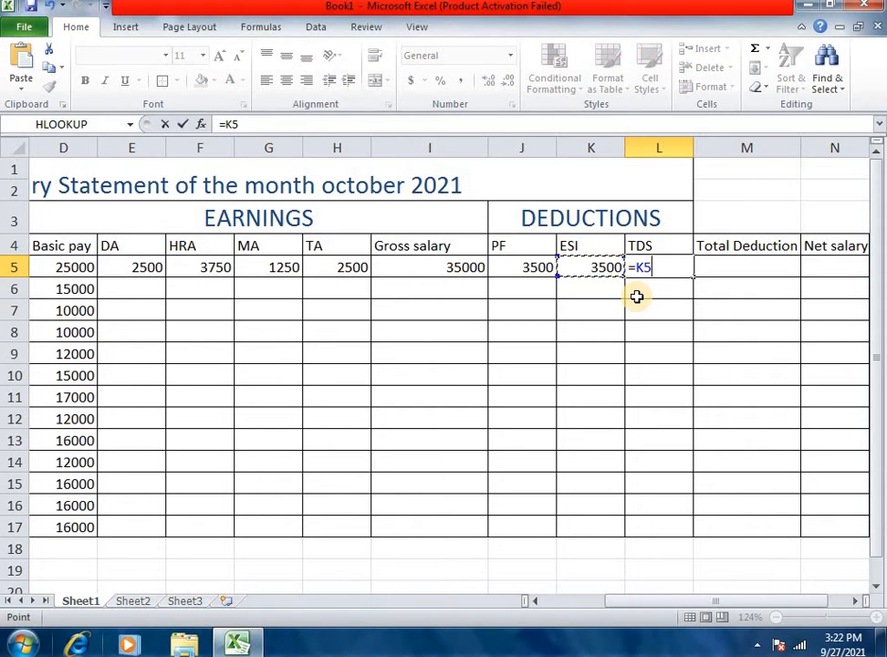
pyautogui.press('Left')
pyautogui.press('Left')
pyautogui.write('*')
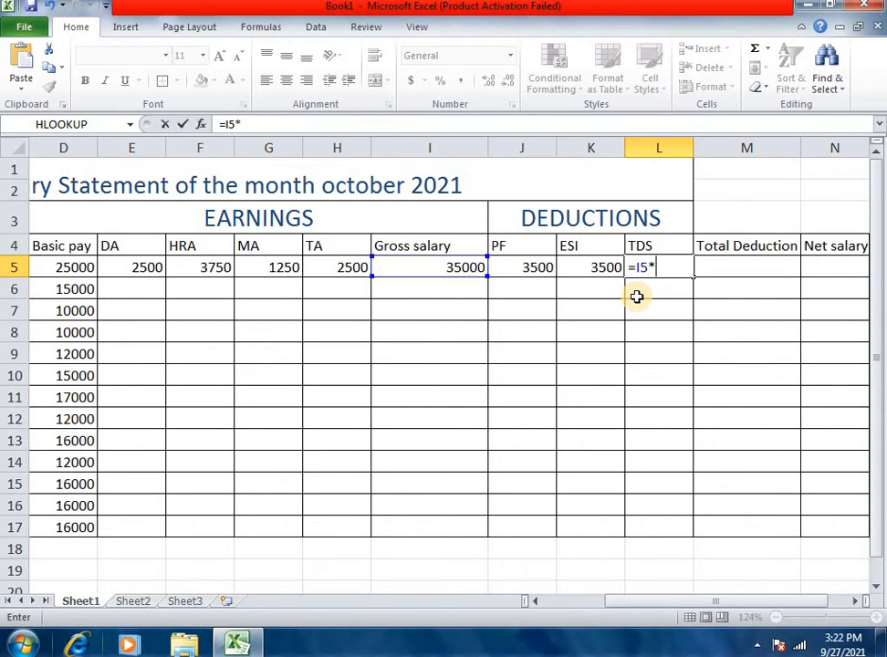
pyautogui.write('5%')
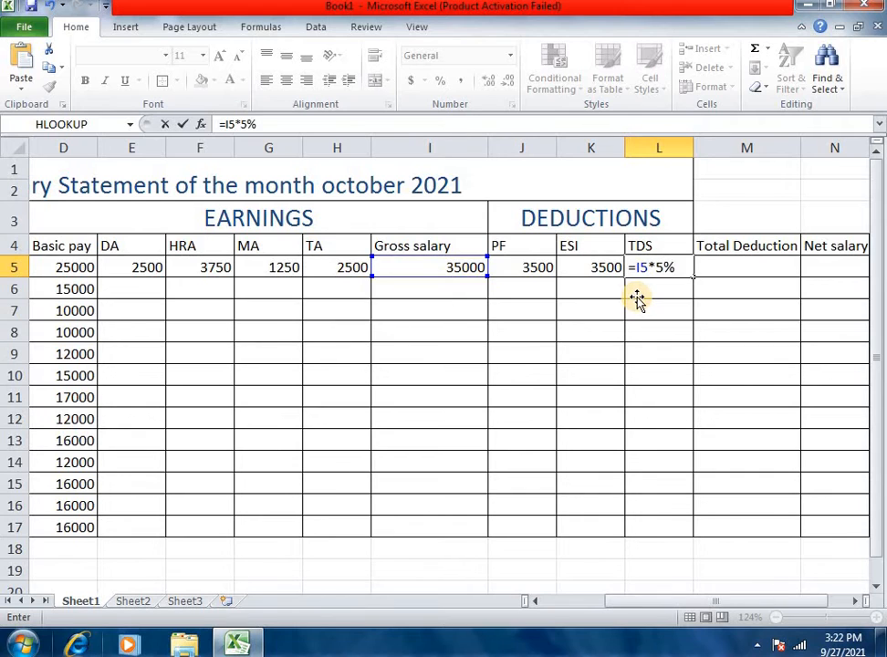
pyautogui.press('Return')
pyautogui.press('Up')
pyautogui.press('Right')
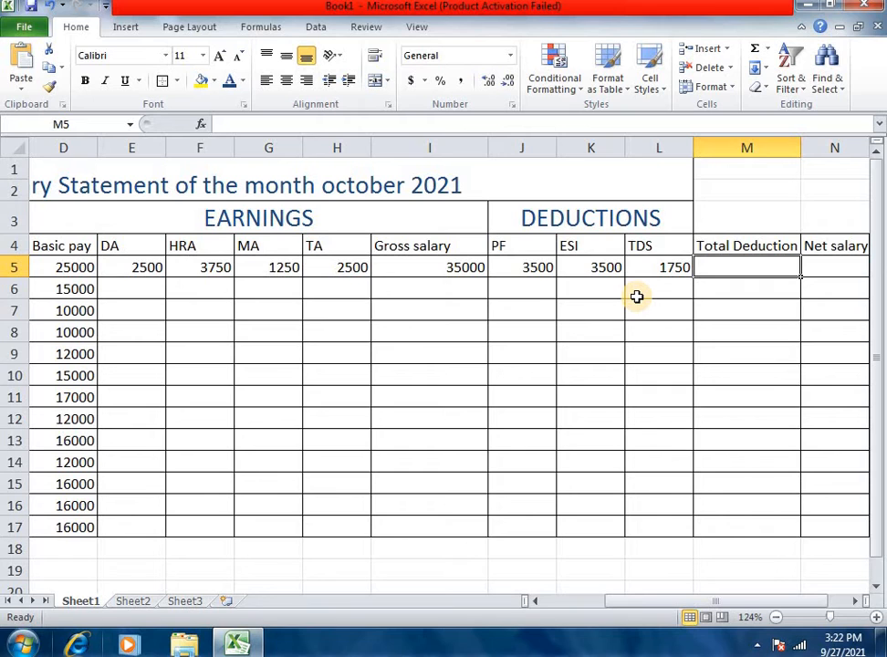
# Total the first employee's deductions in M5 with =SUM(J5:L5), dismissing the color scheme prompt, and go to N5
pyautogui.write('=')
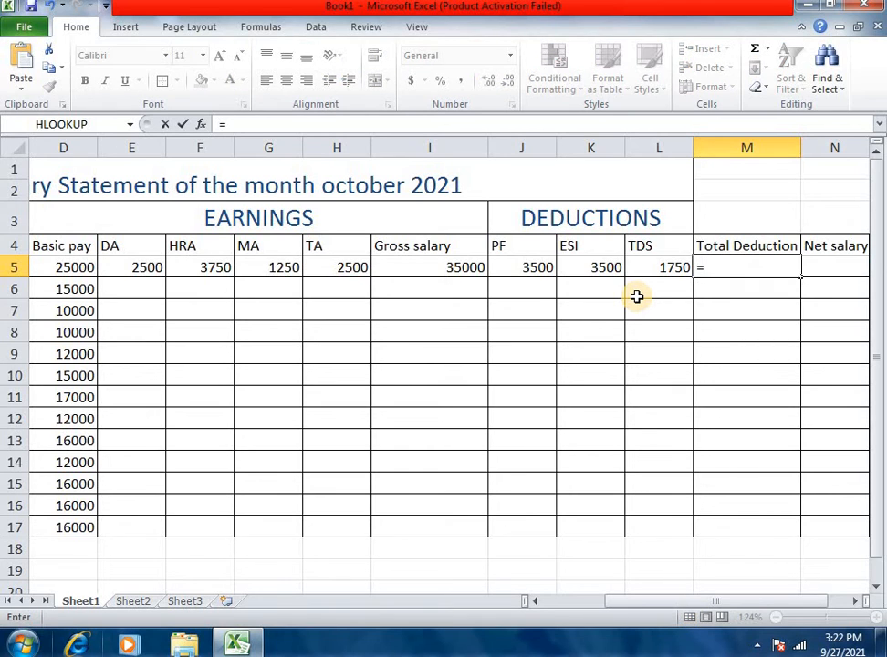
pyautogui.write('SUM(')
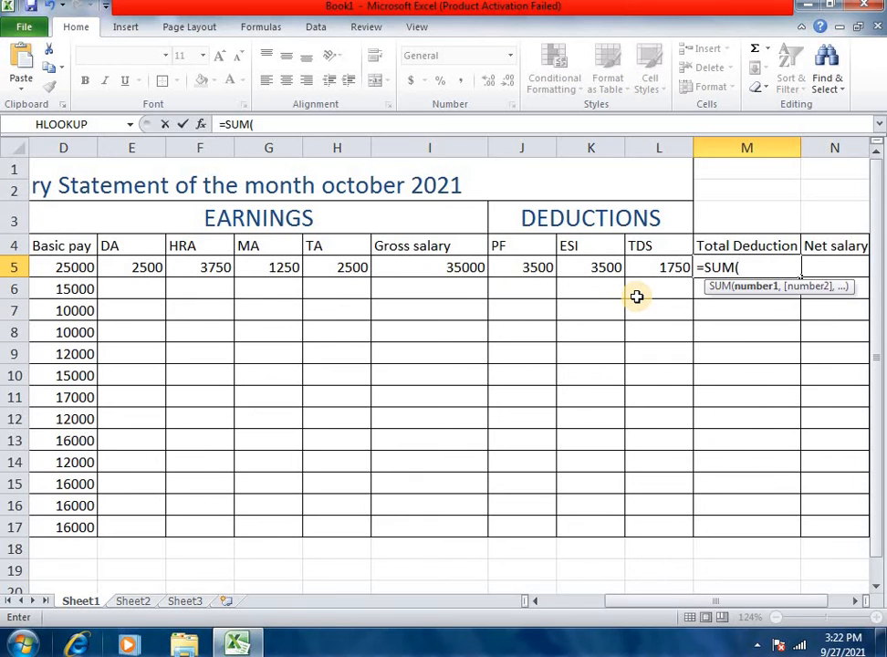
pyautogui.write('J5:L5)')
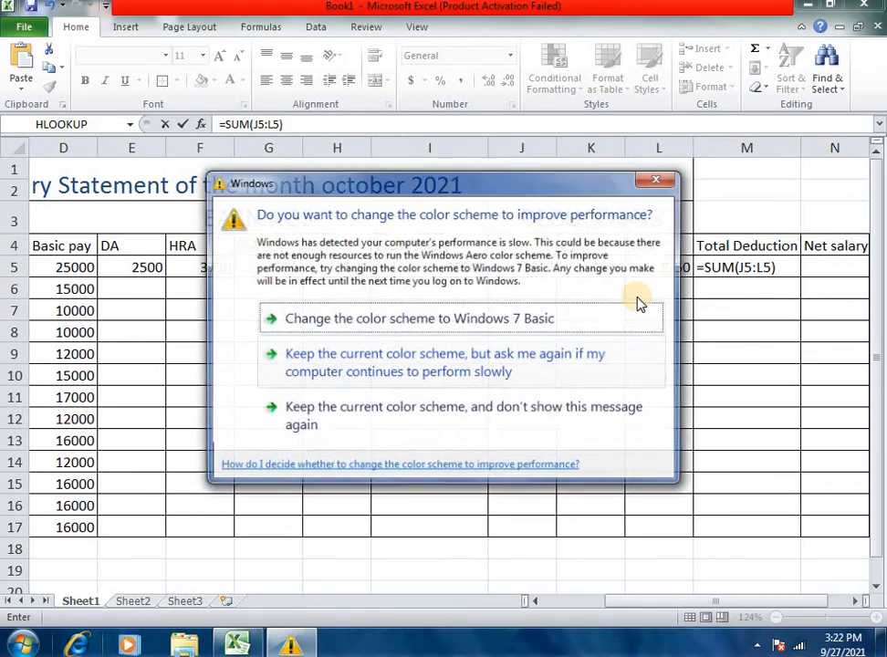
pyautogui.click(673, 181)
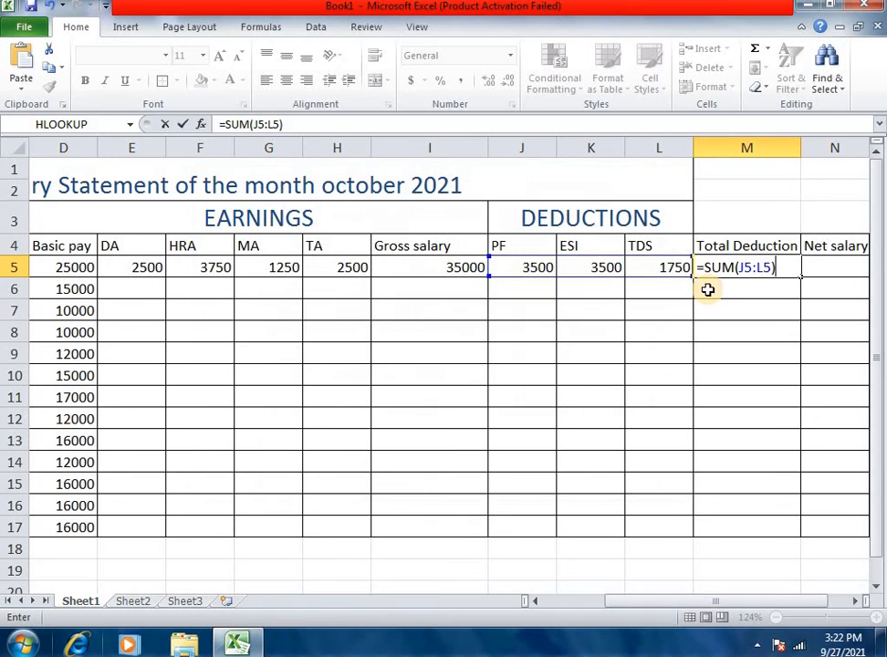
pyautogui.press('Return')
pyautogui.click(849, 291)
pyautogui.press('Up')
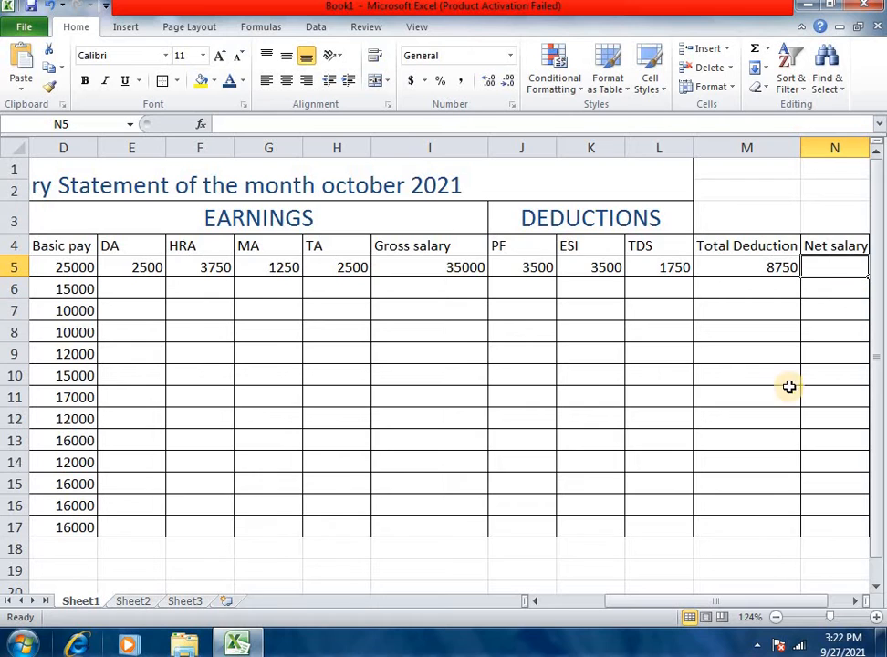
# Calculate the first employee's net salary in N5 by subtracting total deduction from gross salary with =I5-M5
pyautogui.hscroll(1, 699, 475)
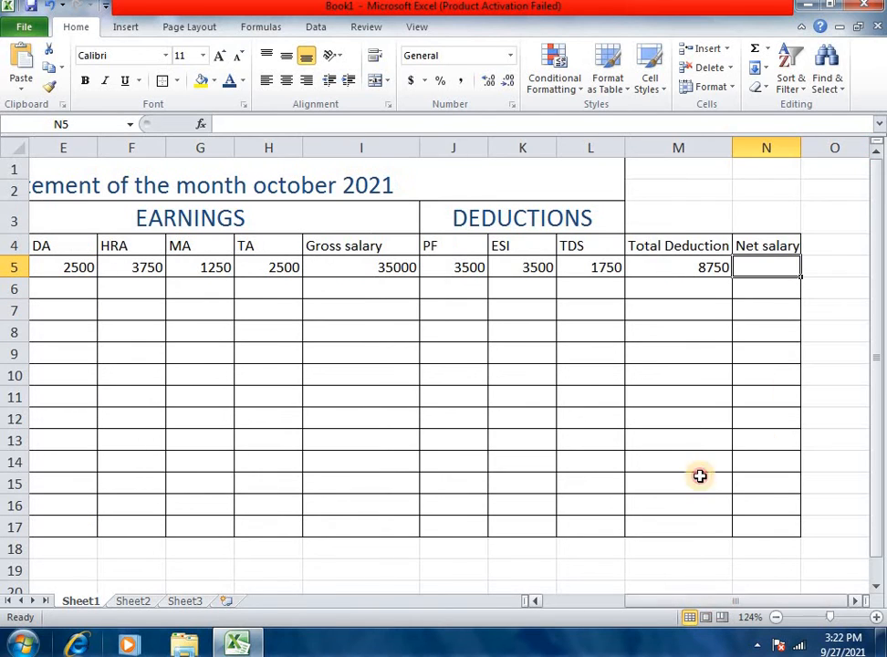
pyautogui.click(657, 272)
pyautogui.click(348, 268)
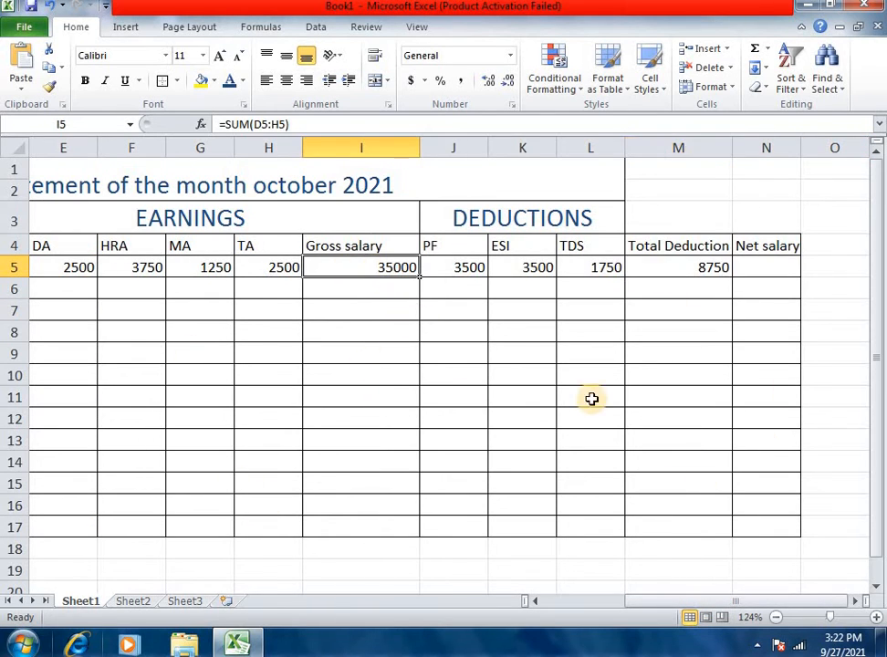
pyautogui.click(788, 262)
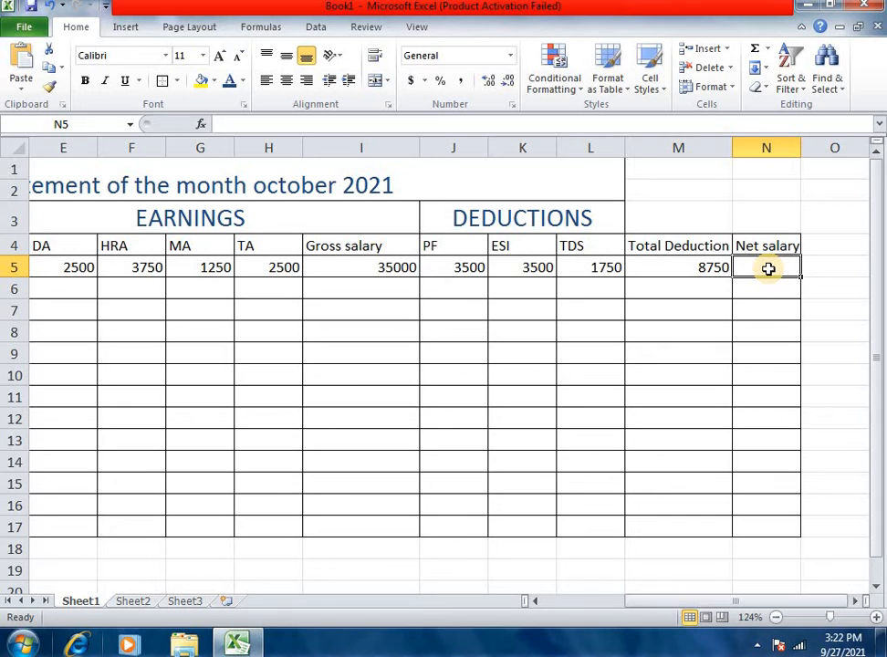
pyautogui.write('=')
pyautogui.click(397, 267)
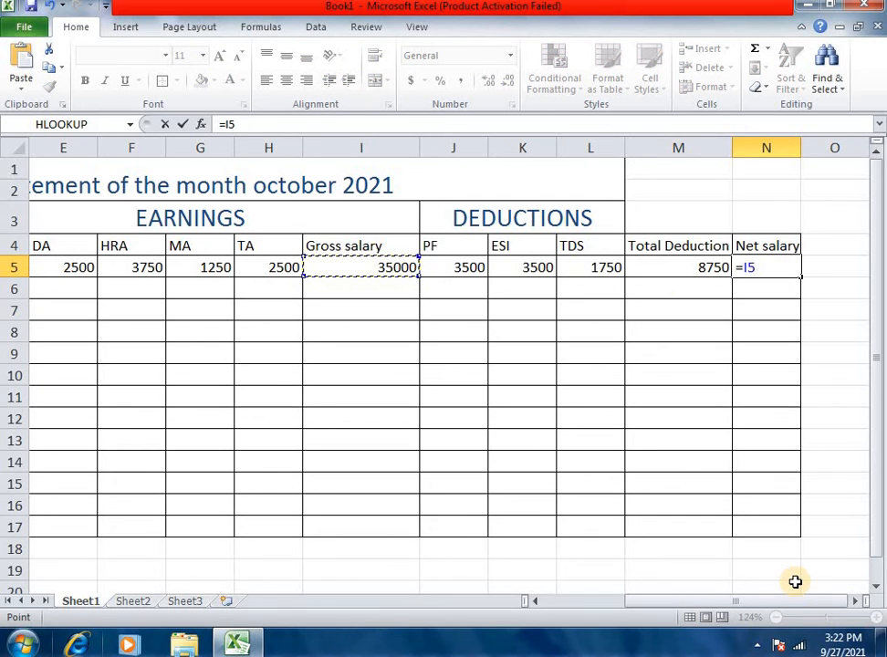
pyautogui.write('-')
pyautogui.click(677, 252)
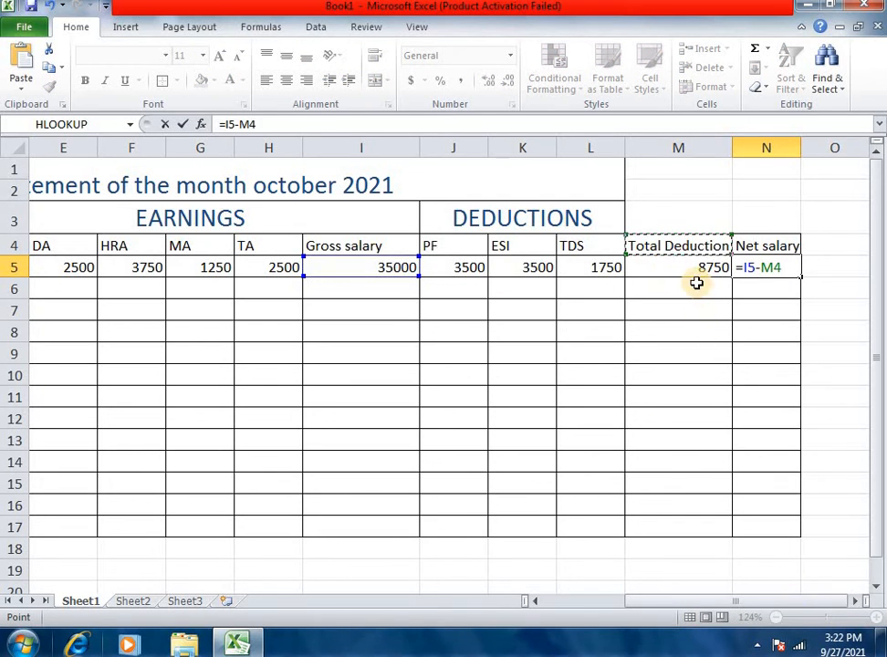
pyautogui.click(692, 274)
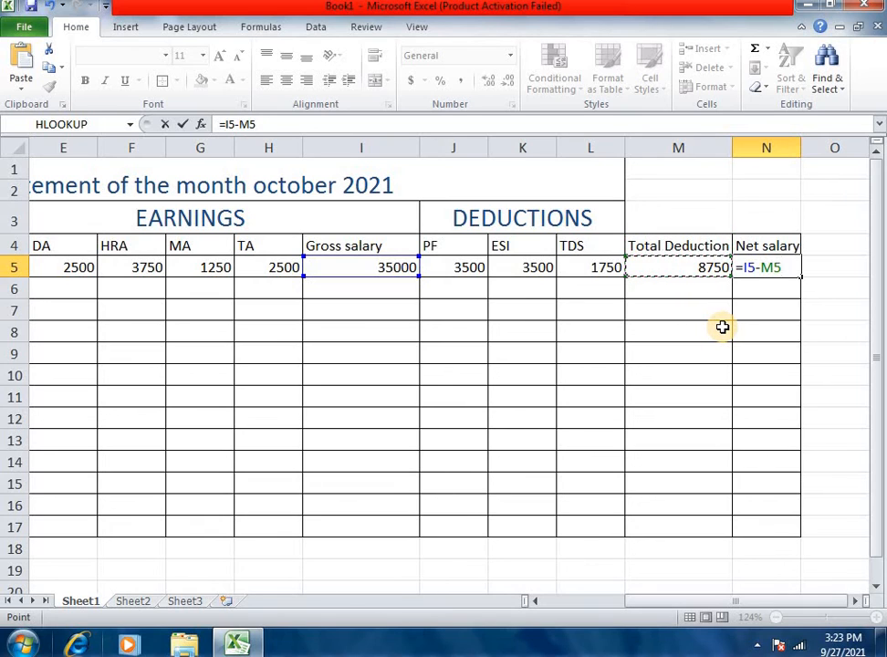
pyautogui.press('Return')
pyautogui.click(774, 264)
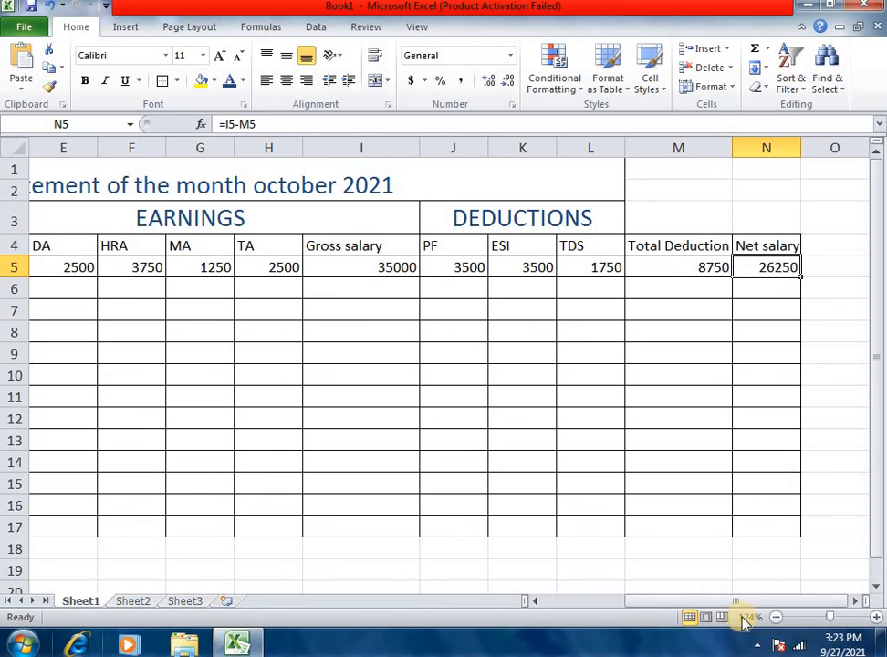
# Fill the DA formula in E5 and the HRA formula in F5 down to row 17 for all employees
pyautogui.moveTo(736, 600); pyautogui.dragTo(649, 600)
pyautogui.click(425, 271)
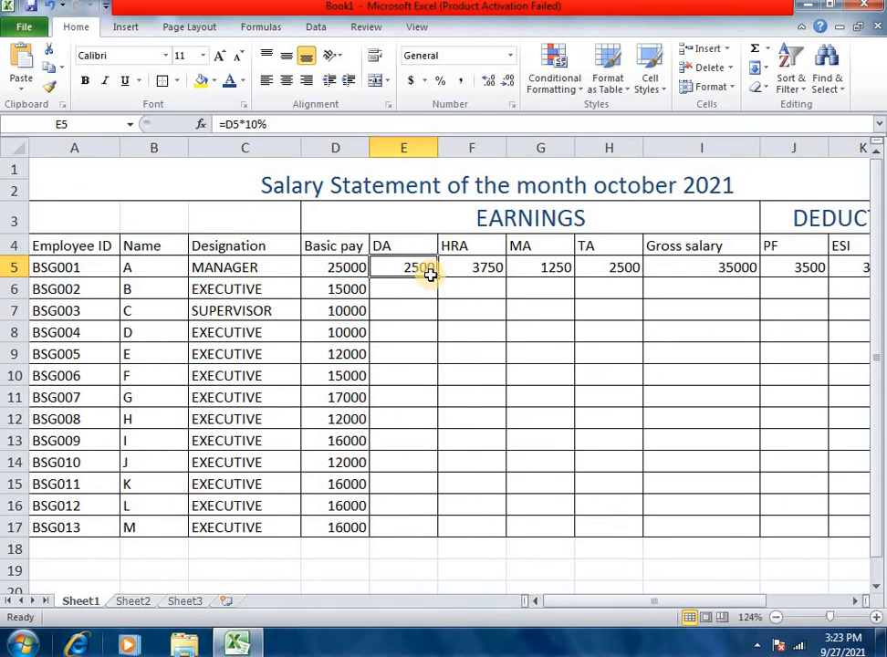
pyautogui.moveTo(440, 279); pyautogui.dragTo(452, 534)
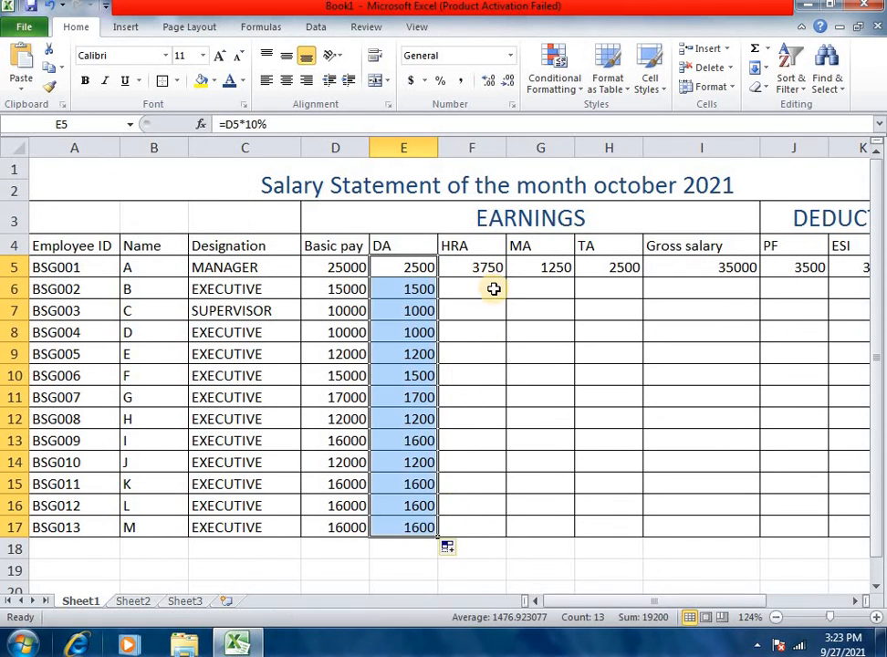
pyautogui.click(493, 271)
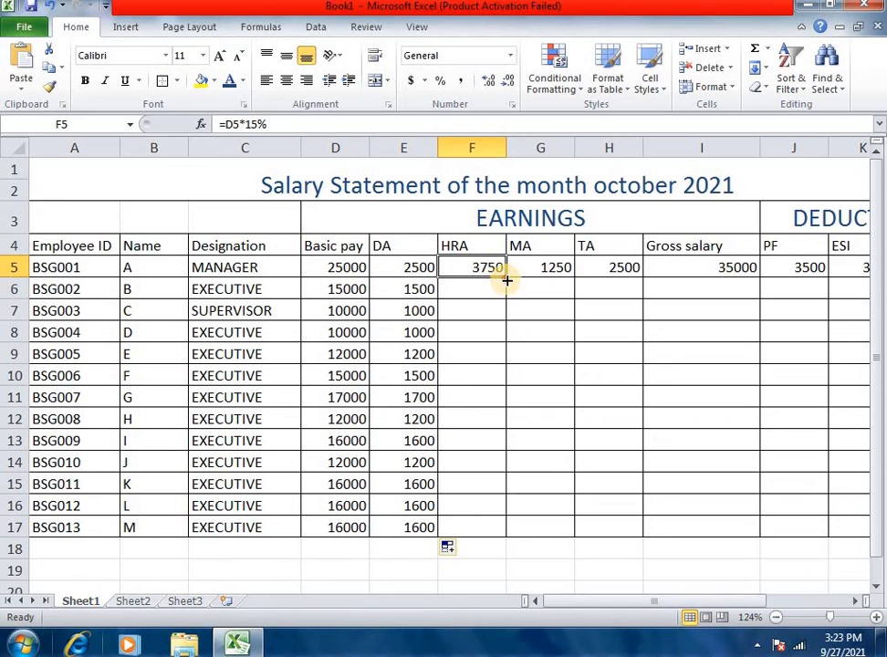
pyautogui.moveTo(506, 279); pyautogui.dragTo(509, 532)
# Fill the MA formula in G5 and the TA formula in H5 down to row 17 for all employees
pyautogui.click(558, 271)
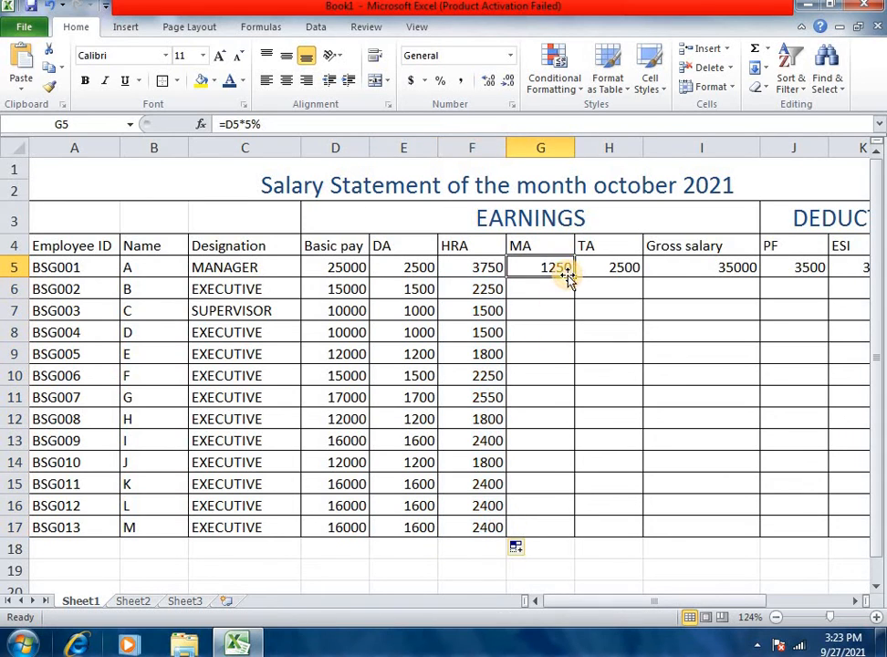
pyautogui.moveTo(574, 277); pyautogui.dragTo(578, 548)
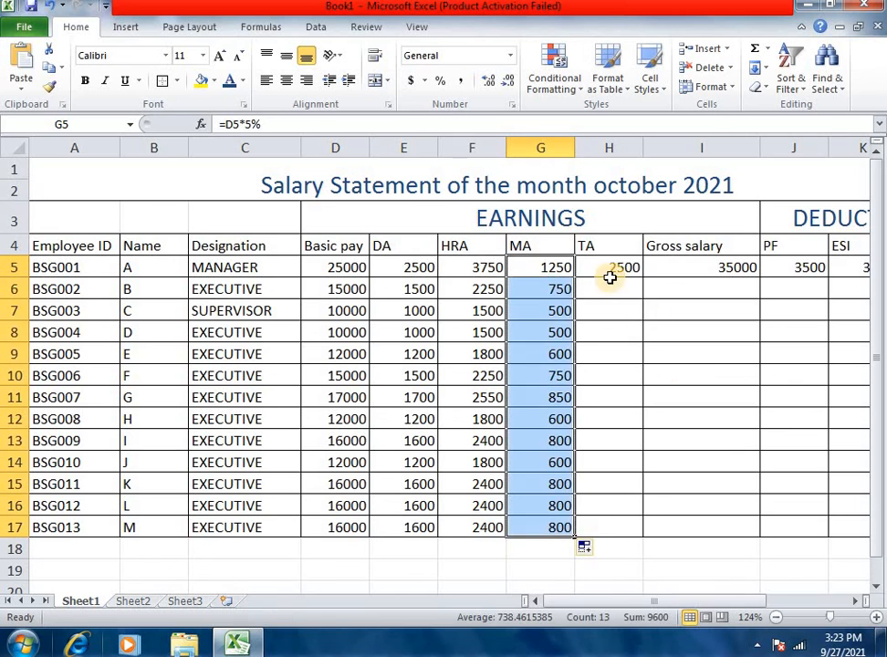
pyautogui.click(629, 273)
pyautogui.moveTo(644, 281); pyautogui.dragTo(653, 530)
# Fill the gross salary formula in I5 down to row 17 for all employees
pyautogui.click(702, 274)
pyautogui.moveTo(686, 604); pyautogui.dragTo(717, 601)
pyautogui.moveTo(602, 279); pyautogui.dragTo(615, 513)
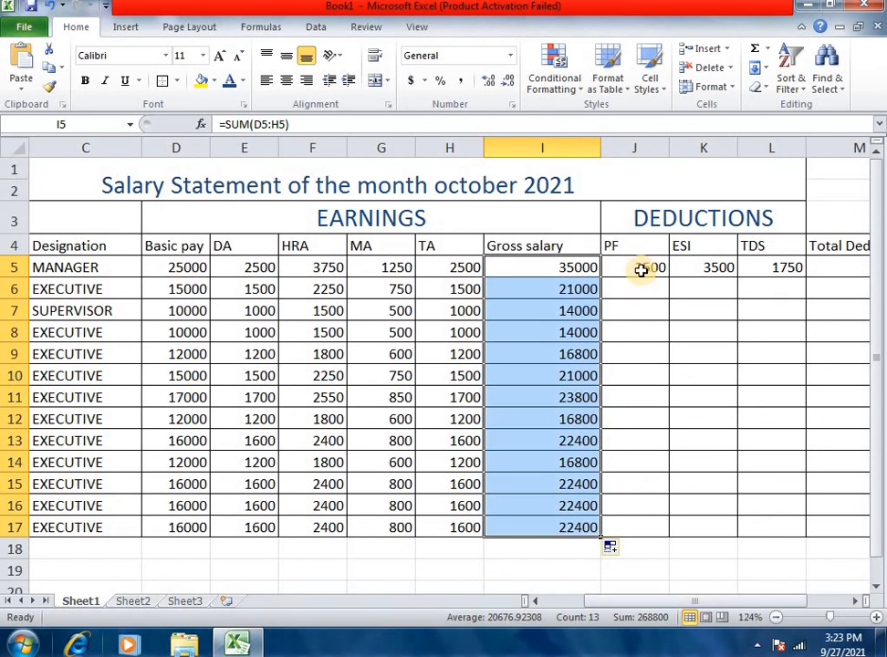
# Fill the first employee's PF, ESI and TDS formulas in J5:L5 down to row 17 for all employees
pyautogui.click(644, 269)
pyautogui.moveTo(670, 277); pyautogui.dragTo(684, 533)
pyautogui.click(725, 267)
pyautogui.moveTo(737, 276); pyautogui.dragTo(743, 527)
pyautogui.click(786, 264)
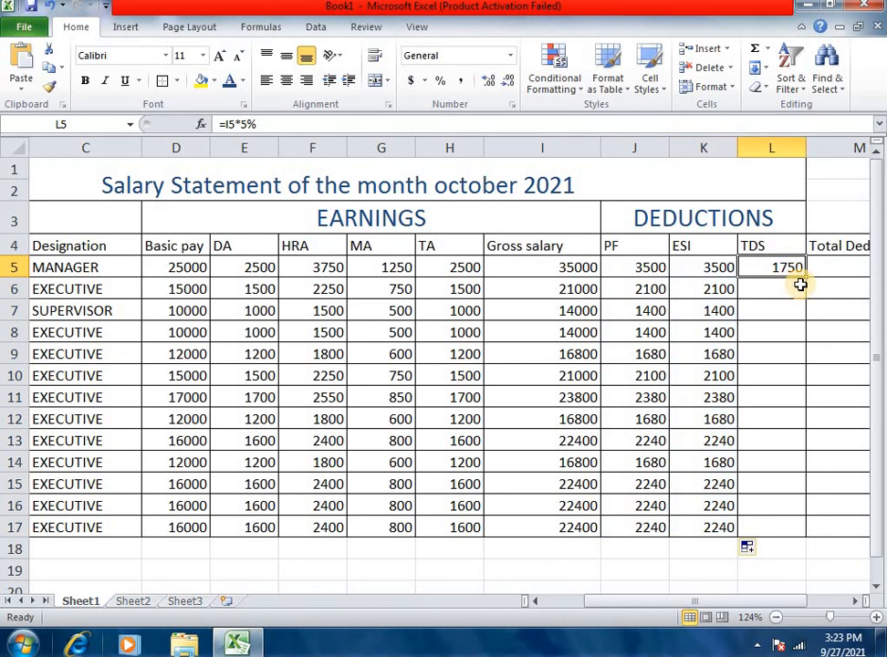
pyautogui.moveTo(808, 279); pyautogui.dragTo(805, 533)
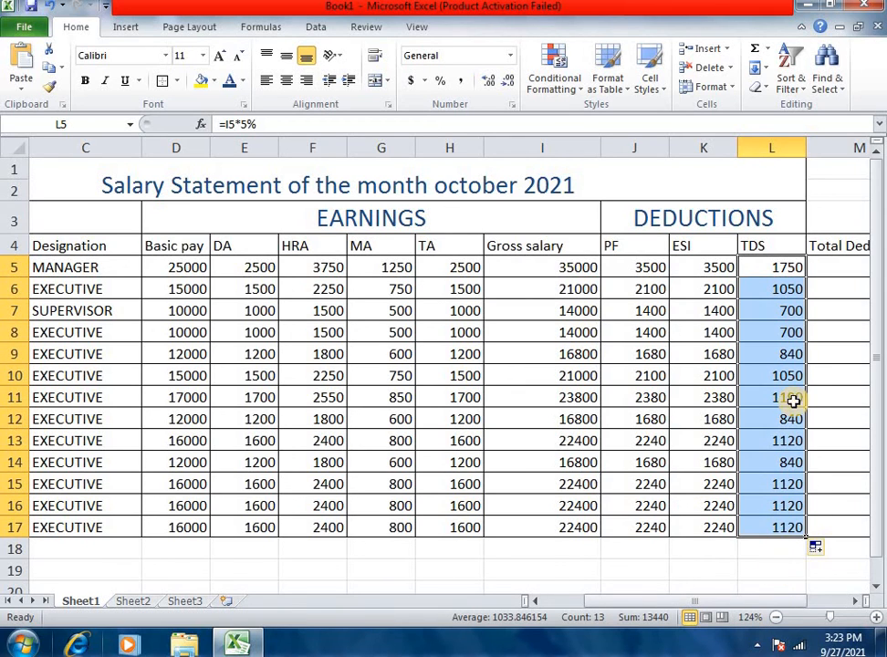
# Fill the total deduction formula in M5 and the net salary formula in N5 down to row 17
pyautogui.moveTo(691, 600); pyautogui.dragTo(731, 415)
pyautogui.click(701, 266)
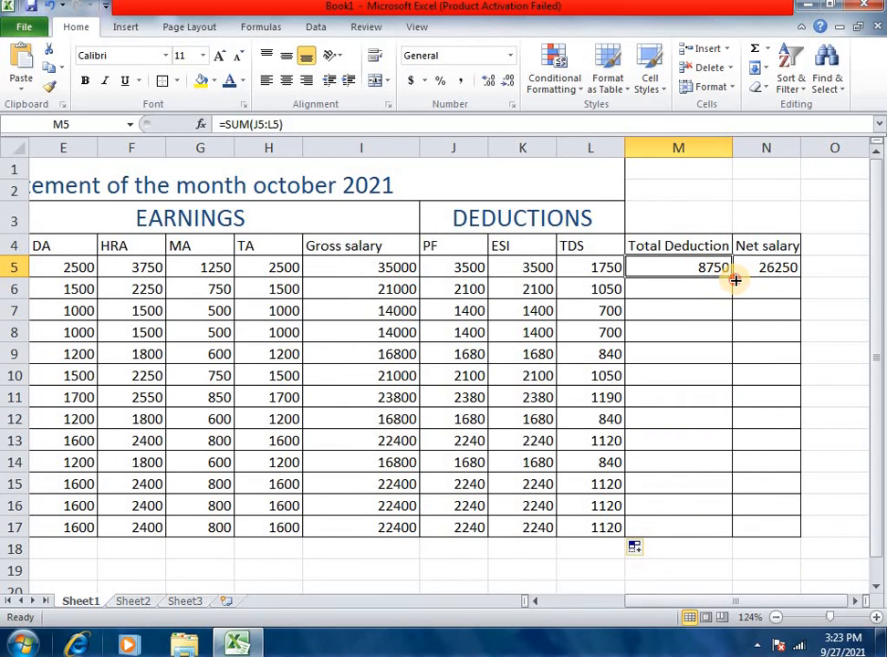
pyautogui.moveTo(734, 280); pyautogui.dragTo(730, 533)
pyautogui.click(784, 271)
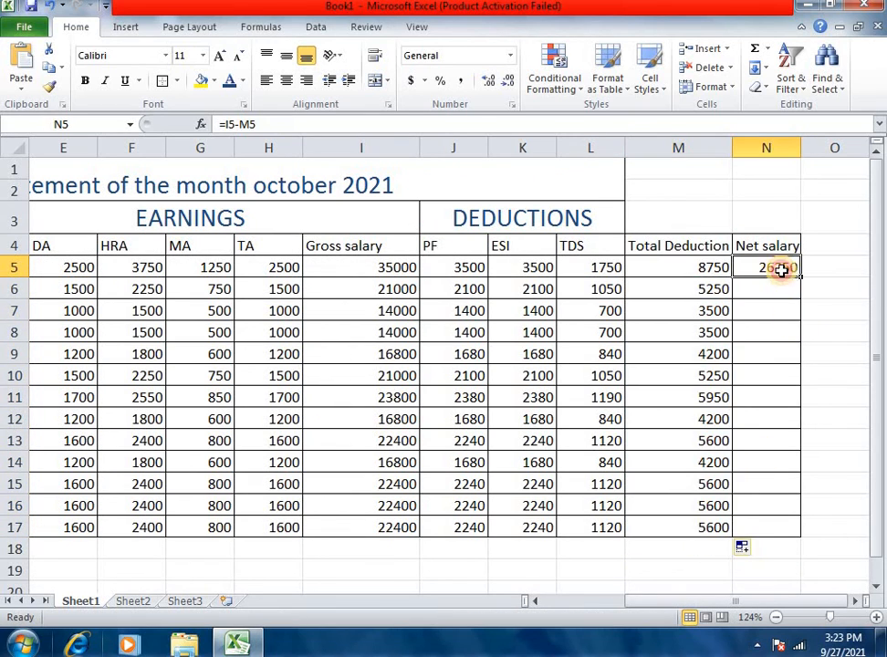
pyautogui.moveTo(803, 278); pyautogui.dragTo(790, 531)
# Total the basic pay in D18 with =SUM(D5:D17) and fill that formula across row 18 to N18
pyautogui.moveTo(683, 603); pyautogui.dragTo(516, 618)
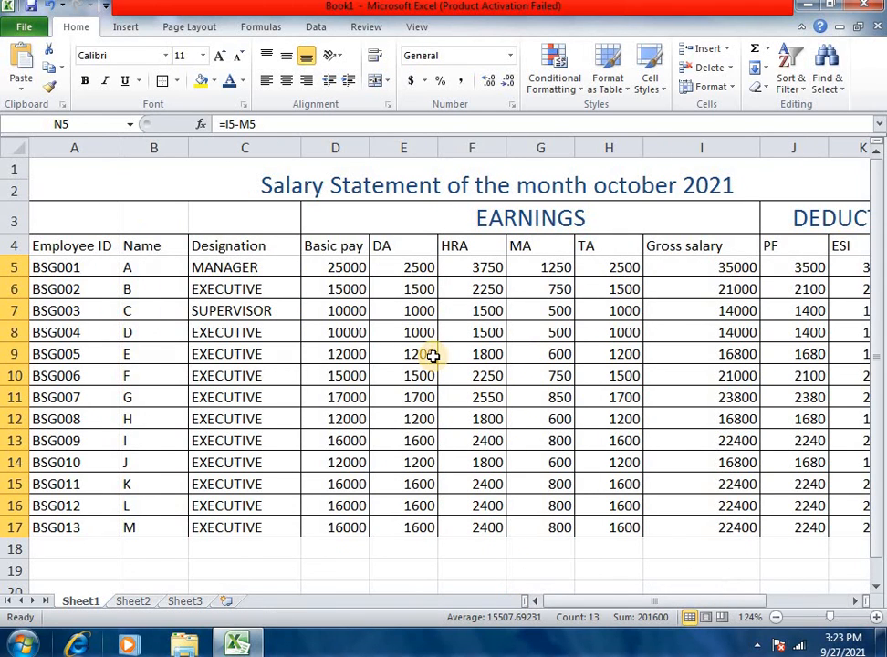
pyautogui.click(335, 548)
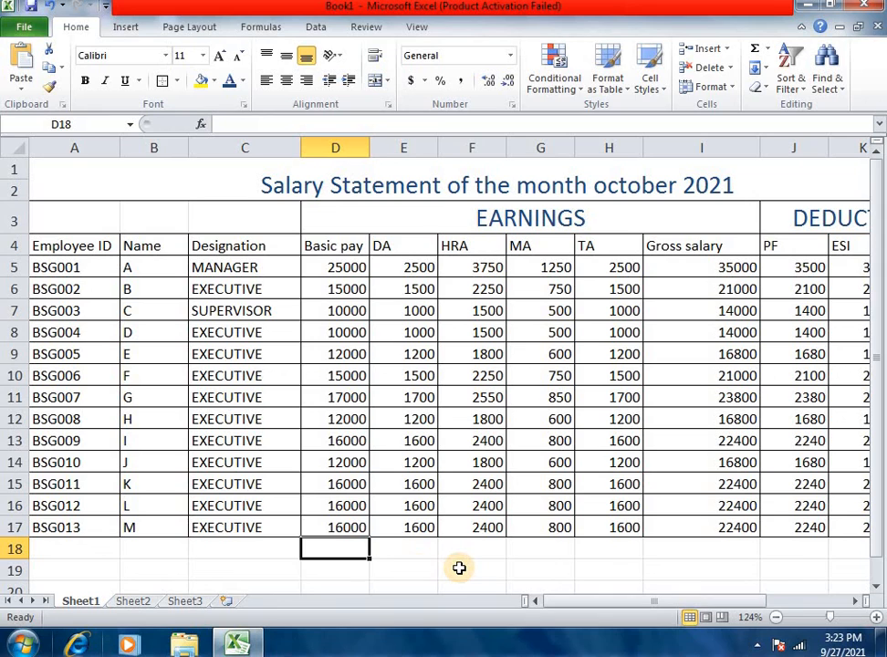
pyautogui.hotkey('alt', '=')
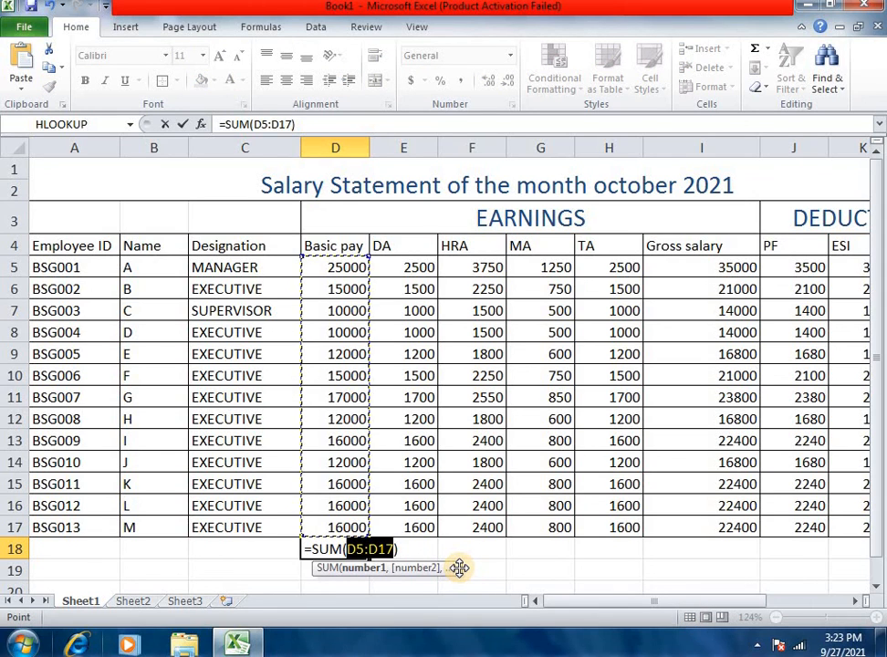
pyautogui.press('Return')
pyautogui.press('Up')
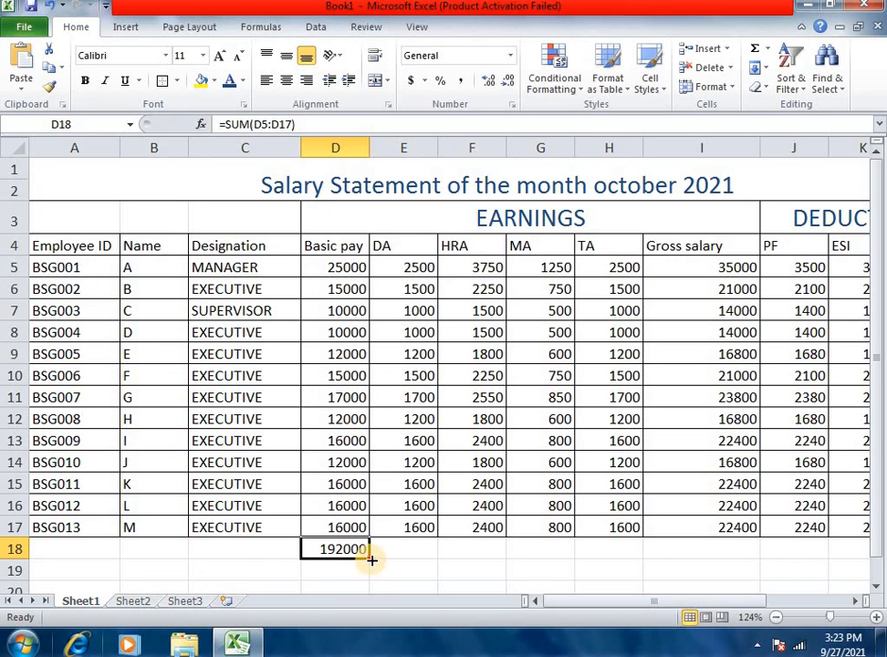
pyautogui.moveTo(370, 562); pyautogui.dragTo(789, 543)
pyautogui.click(781, 544)
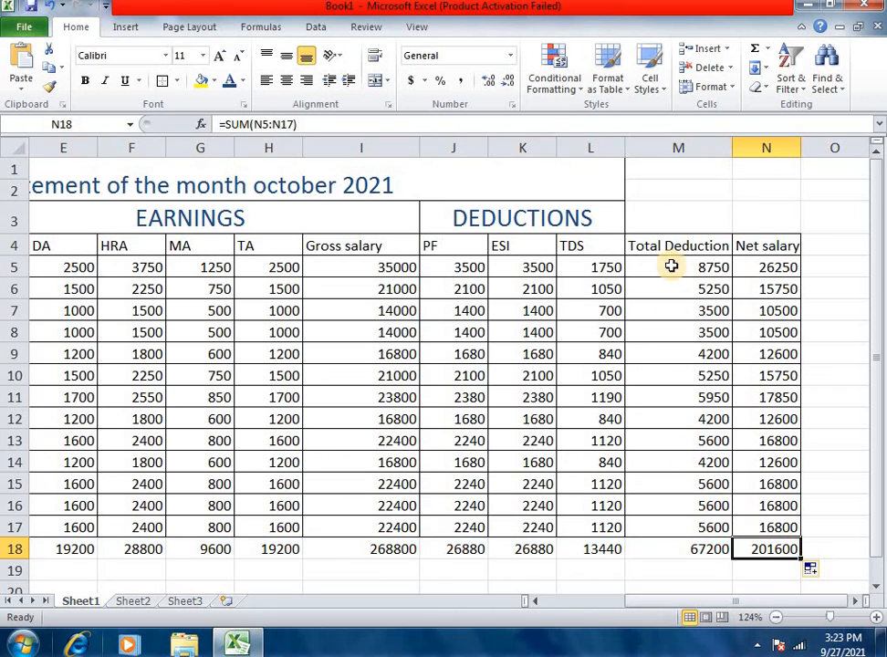
# Review the finished statement, checking the total deduction and net salary totals in row 18, the title and the gross salary column
pyautogui.moveTo(669, 265); pyautogui.dragTo(697, 569)
pyautogui.click(699, 552)
pyautogui.click(751, 546)
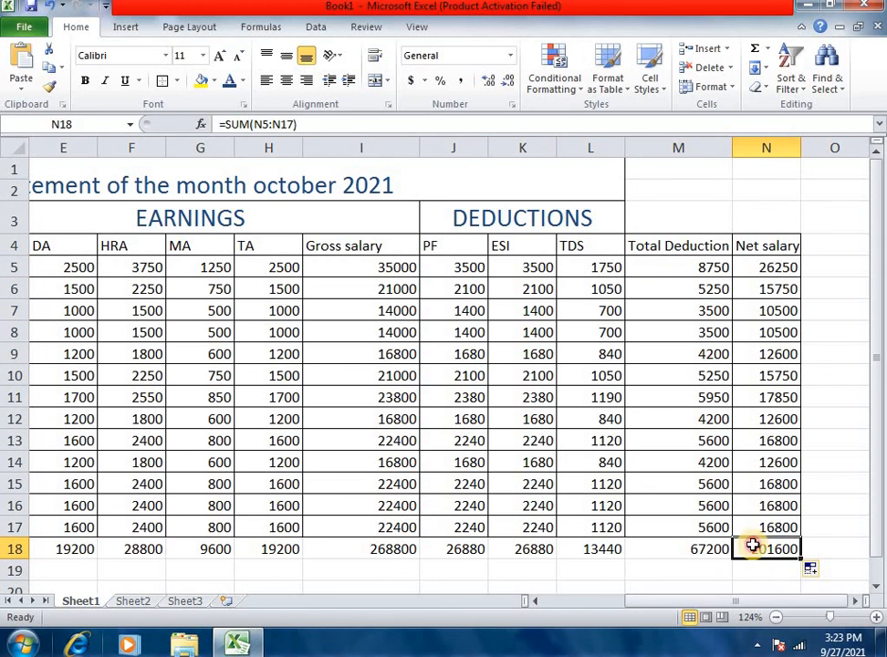
pyautogui.click(639, 565)
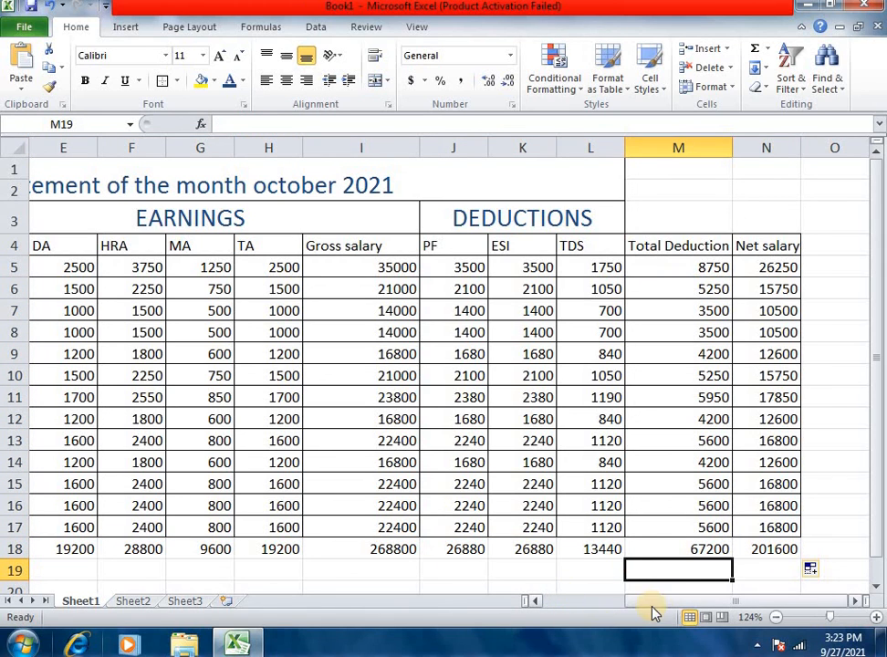
pyautogui.moveTo(653, 607); pyautogui.dragTo(590, 607)
pyautogui.click(405, 186)
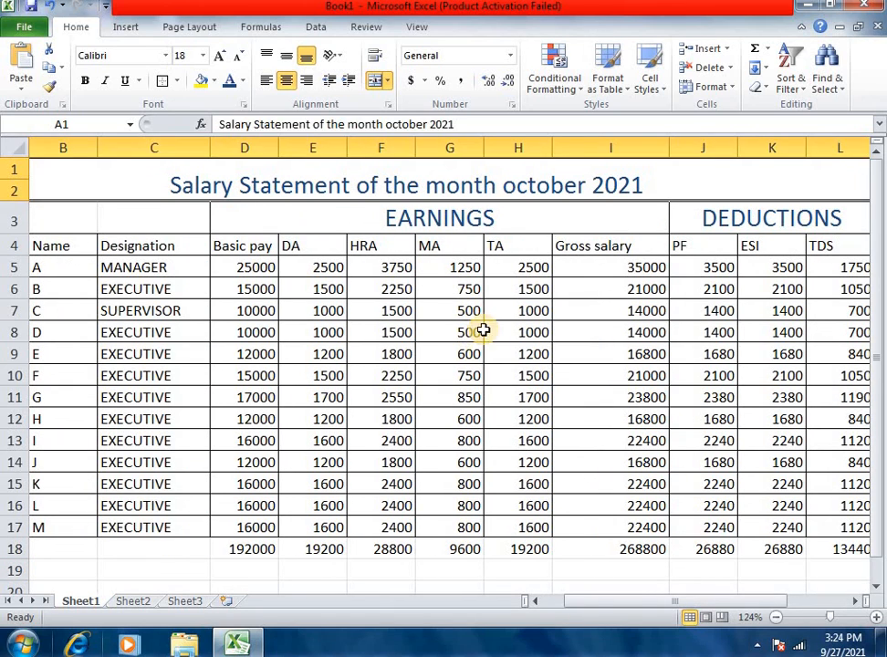
pyautogui.click(521, 309)
pyautogui.click(575, 187)
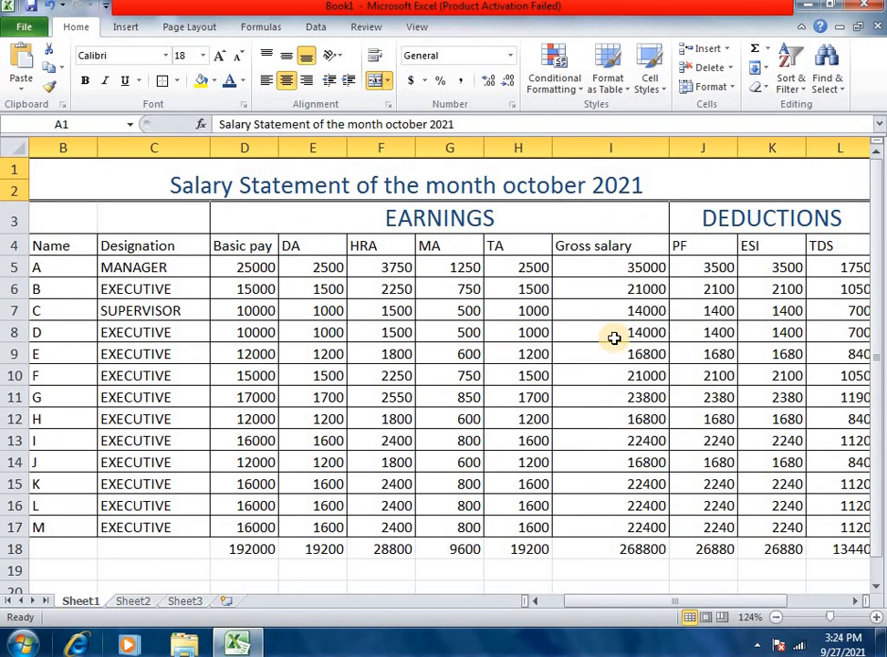
pyautogui.scroll(-4, 614, 338)
pyautogui.scroll(4, 614, 339)
pyautogui.click(612, 311)
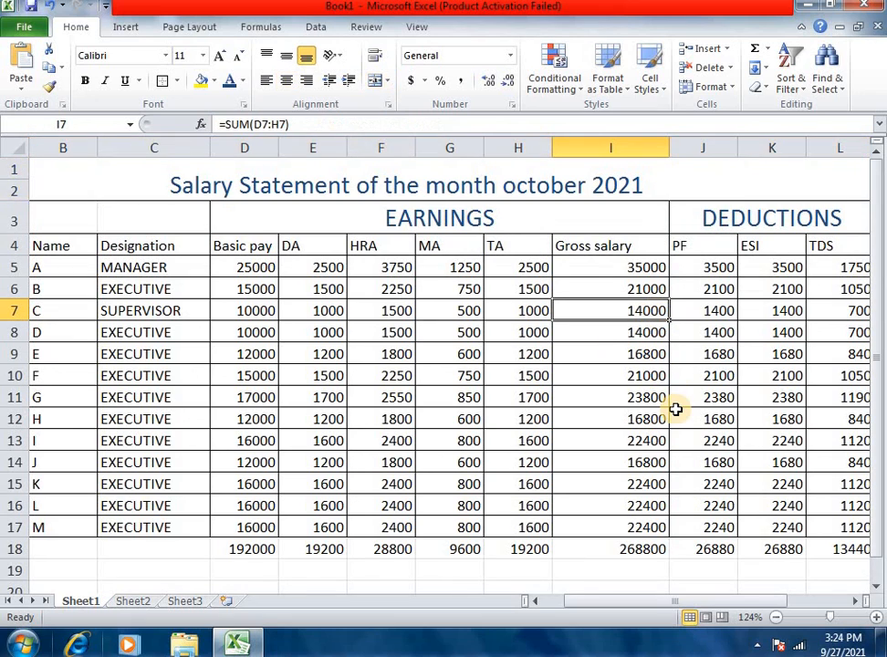